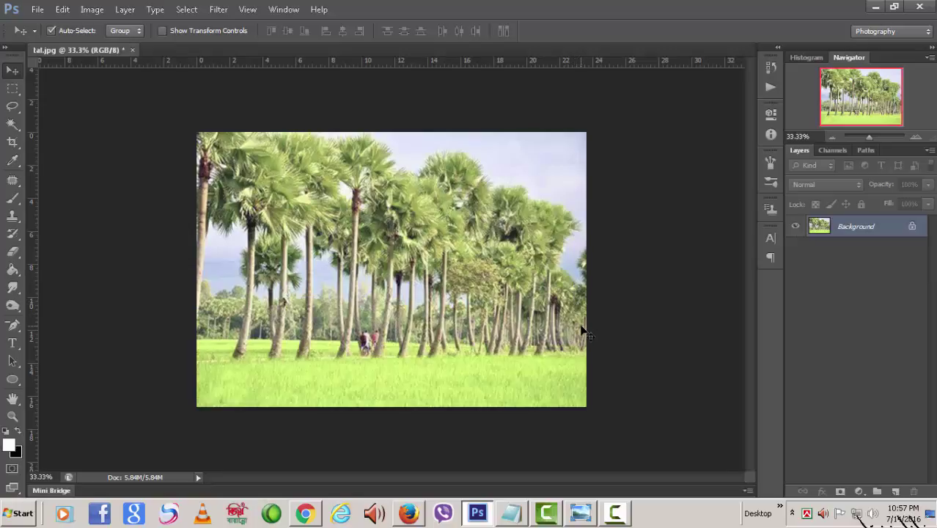
{"action": "left_click", "coordinate": [98, 11]}
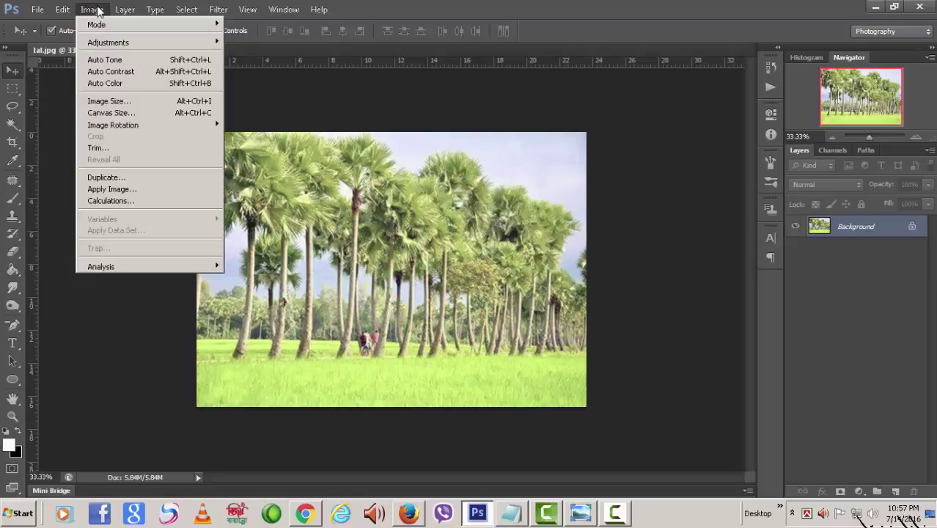
{"action": "left_click", "coordinate": [116, 101]}
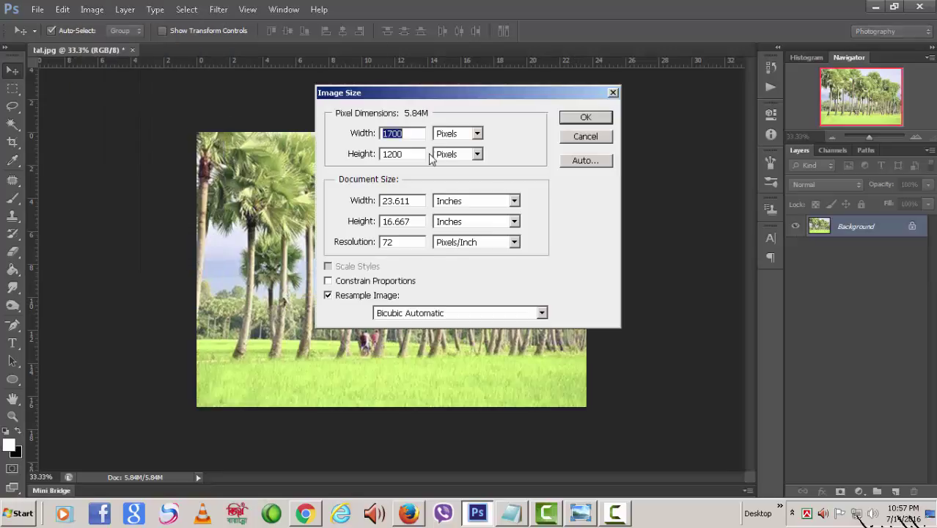
{"action": "left_click", "coordinate": [416, 134]}
{"action": "left_click", "coordinate": [403, 241]}
{"action": "left_click", "coordinate": [585, 118]}
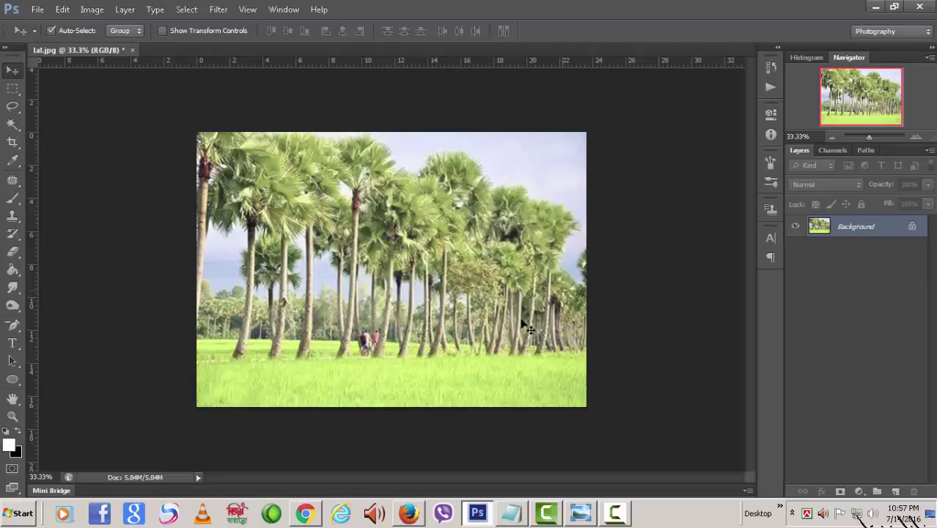
Extend the canvas to 150 percent height, anchored top-centre, with a black extension colour
{"action": "left_click", "coordinate": [103, 9]}
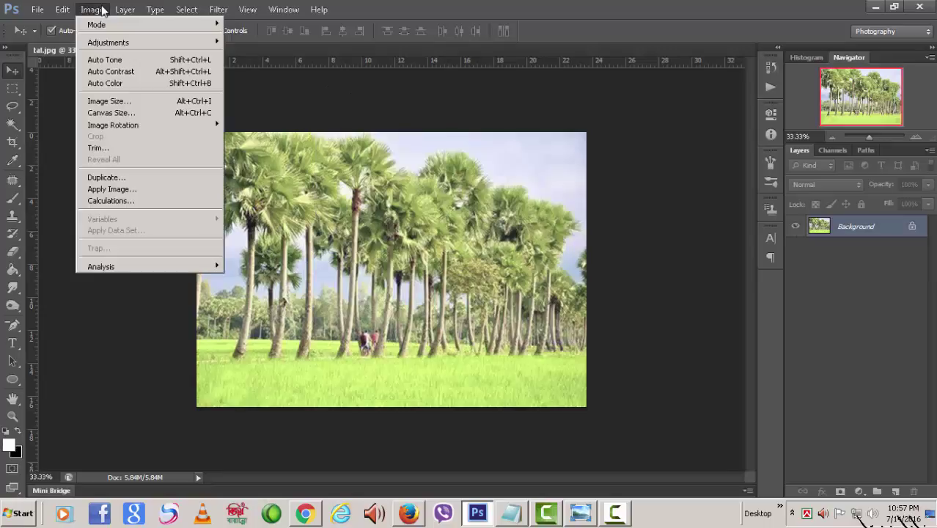
{"action": "left_click", "coordinate": [122, 113]}
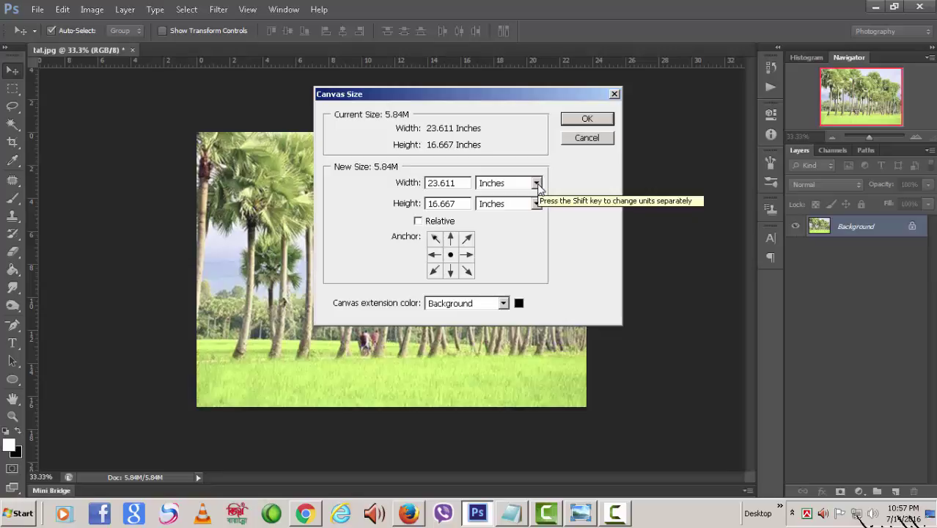
{"action": "left_click", "coordinate": [537, 185]}
{"action": "left_click", "coordinate": [528, 199]}
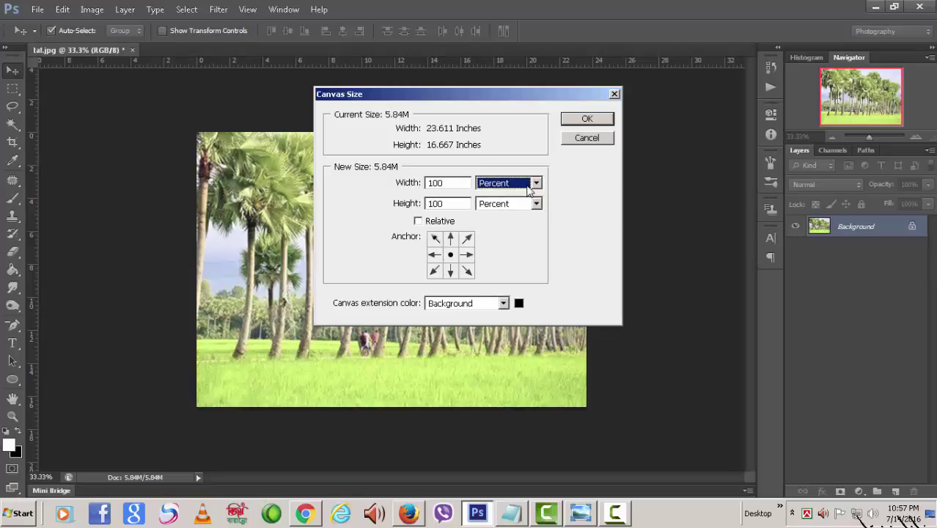
{"action": "left_click", "coordinate": [448, 183]}
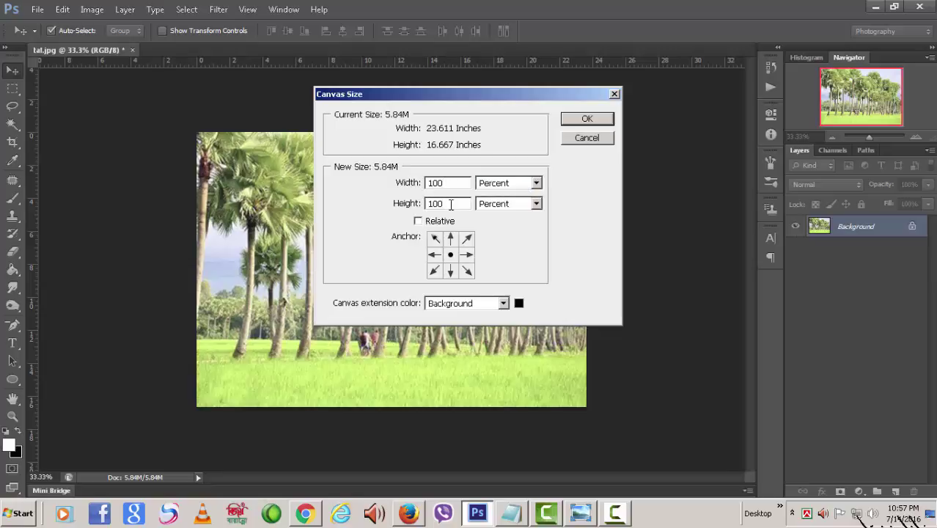
{"action": "left_click", "coordinate": [451, 204]}
{"action": "key", "text": "BackSpace"}
{"action": "key", "text": "BackSpace"}
{"action": "type", "text": "5"}
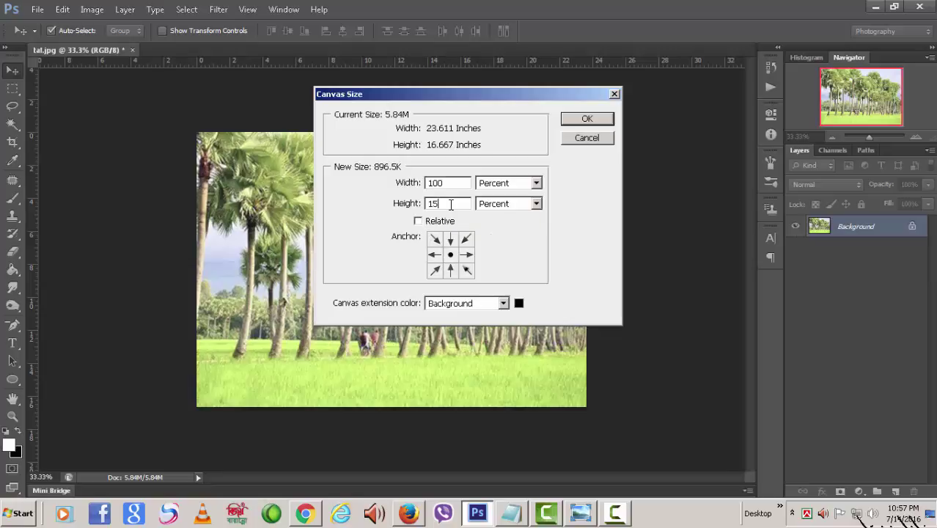
{"action": "type", "text": "0"}
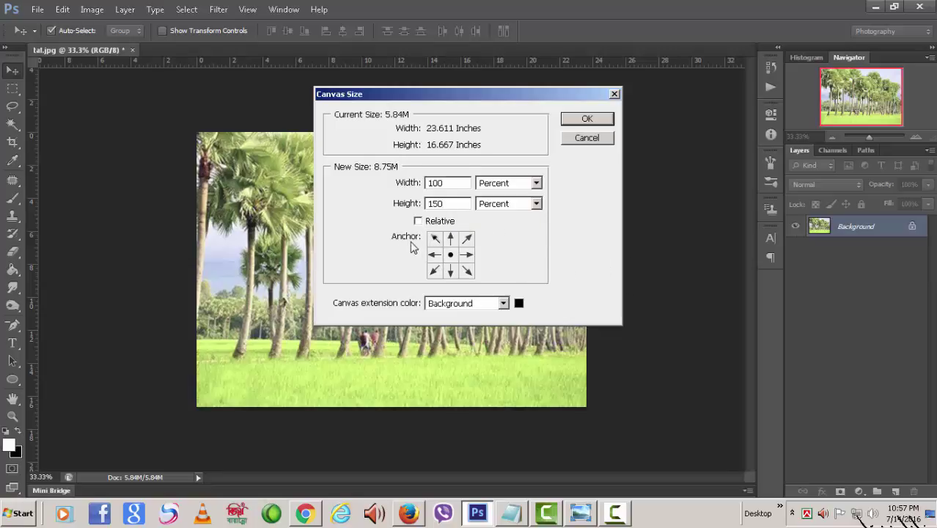
{"action": "left_click", "coordinate": [451, 239]}
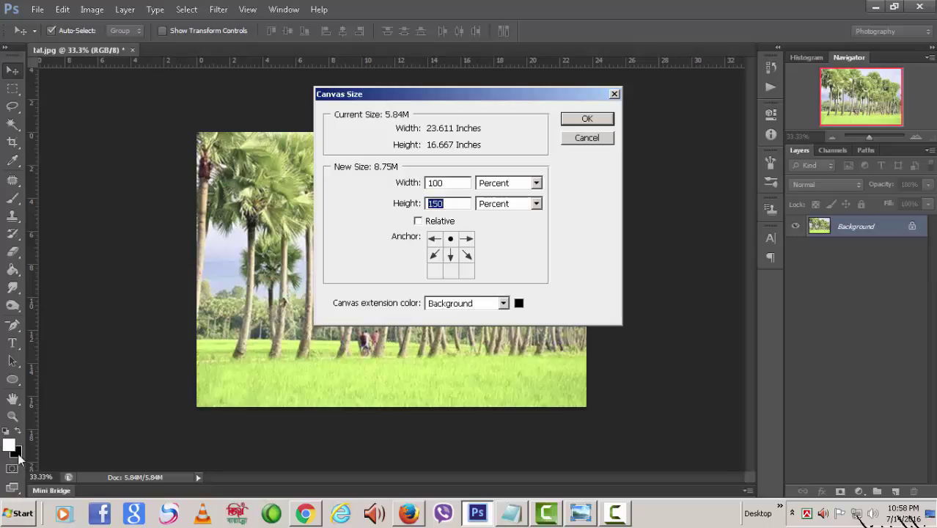
{"action": "left_click", "coordinate": [504, 306]}
{"action": "left_click", "coordinate": [505, 307]}
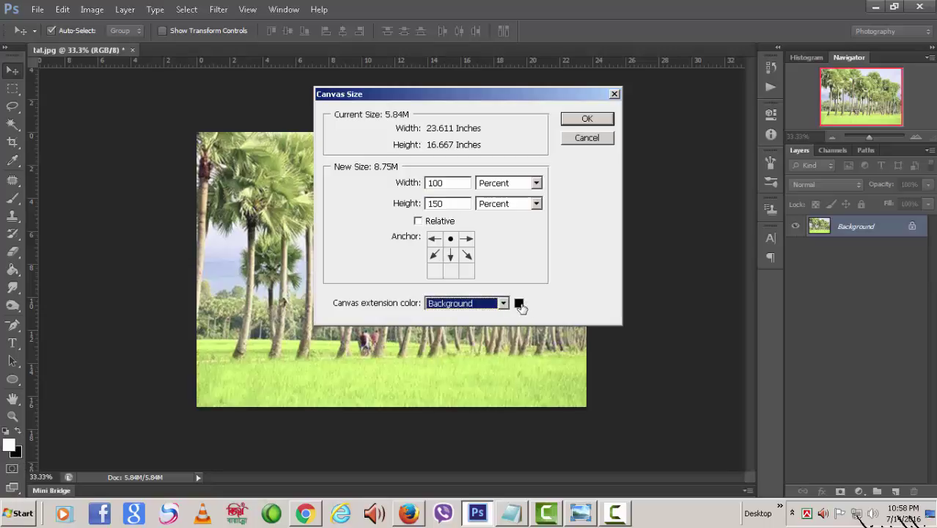
{"action": "left_click", "coordinate": [587, 119]}
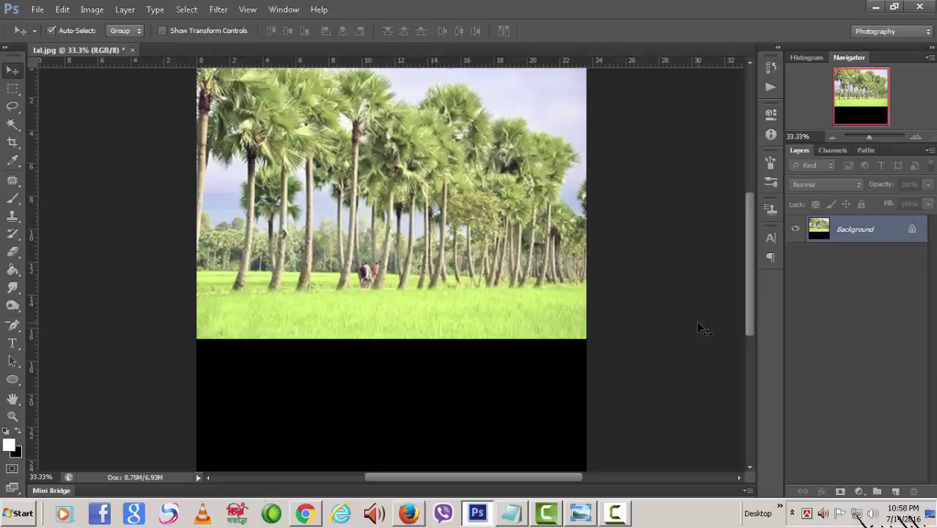
{"action": "key", "text": "ctrl+minus"}
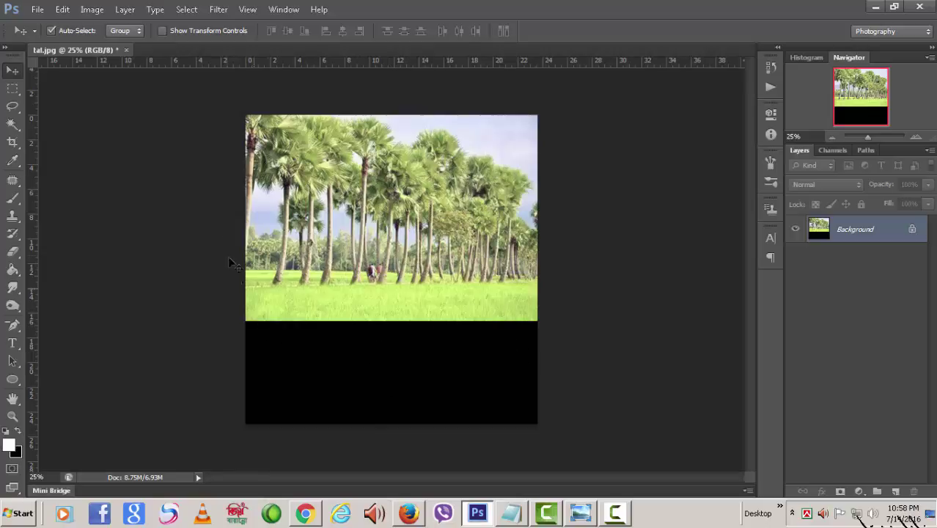
Magic-wand select the contiguous black strip, invert it, and copy the photo to Layer 1
{"action": "left_click", "coordinate": [13, 125]}
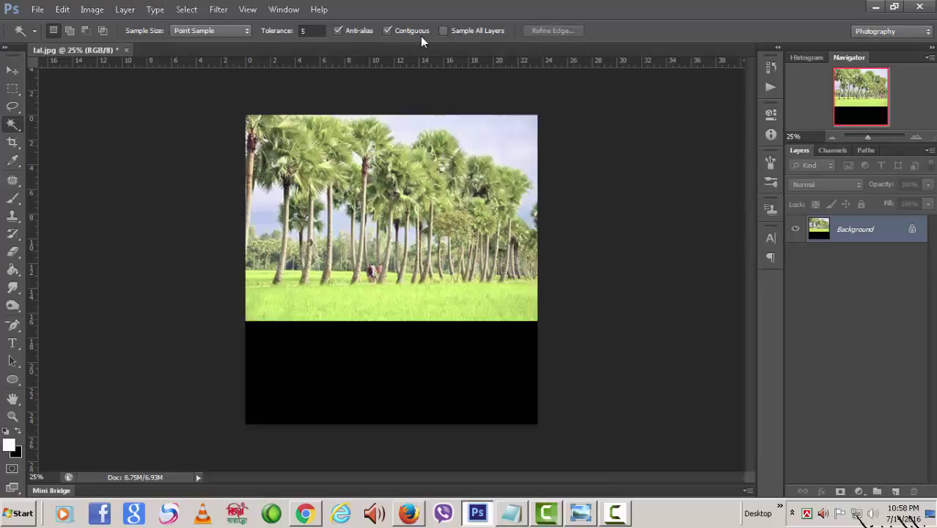
{"action": "left_click", "coordinate": [387, 30]}
{"action": "left_click", "coordinate": [390, 376]}
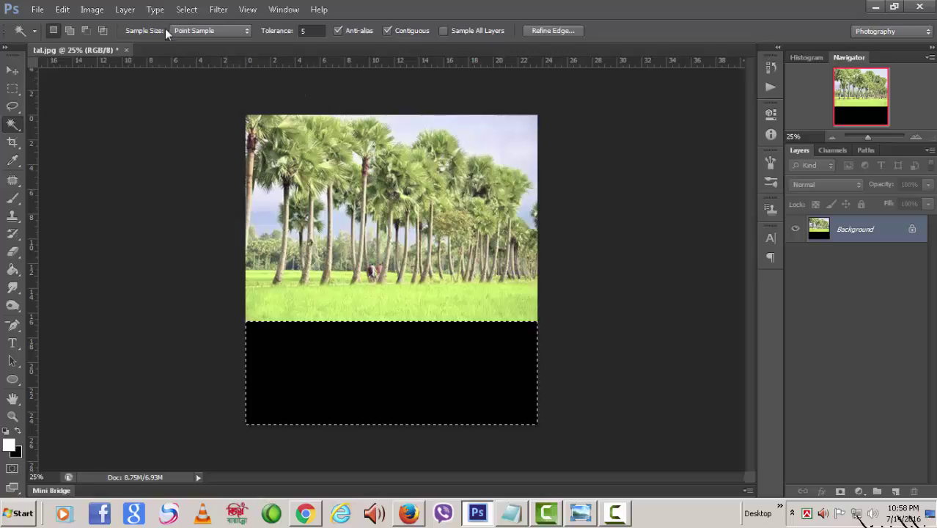
{"action": "left_click", "coordinate": [186, 9]}
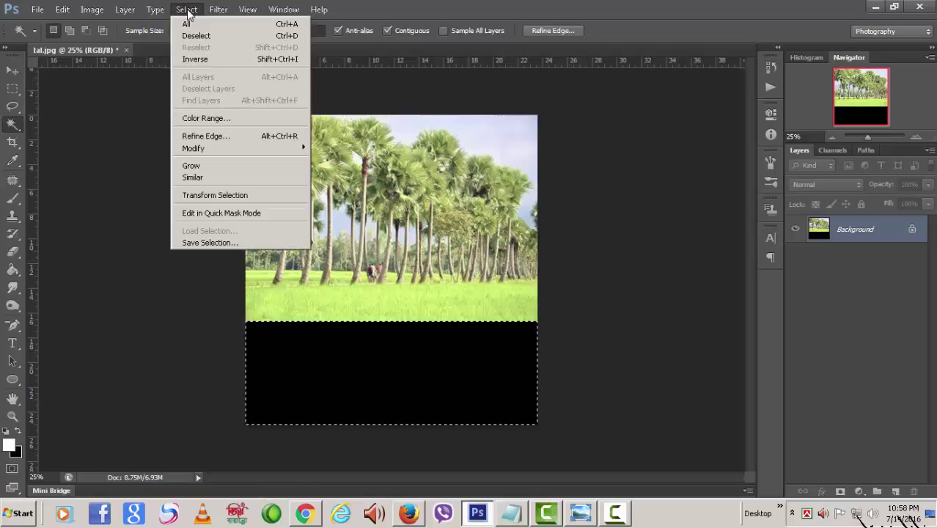
{"action": "left_click", "coordinate": [199, 59]}
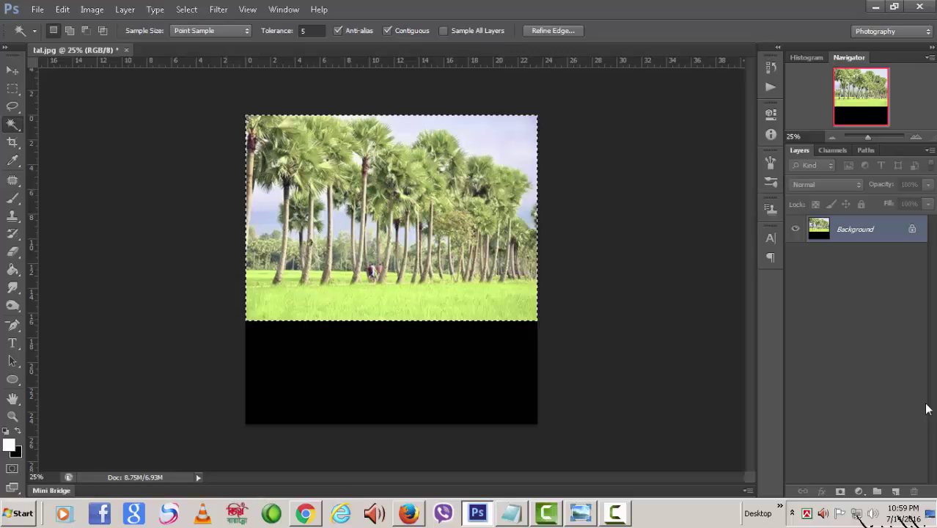
{"action": "key", "text": "ctrl+j"}
{"action": "key", "text": "ctrl+j"}
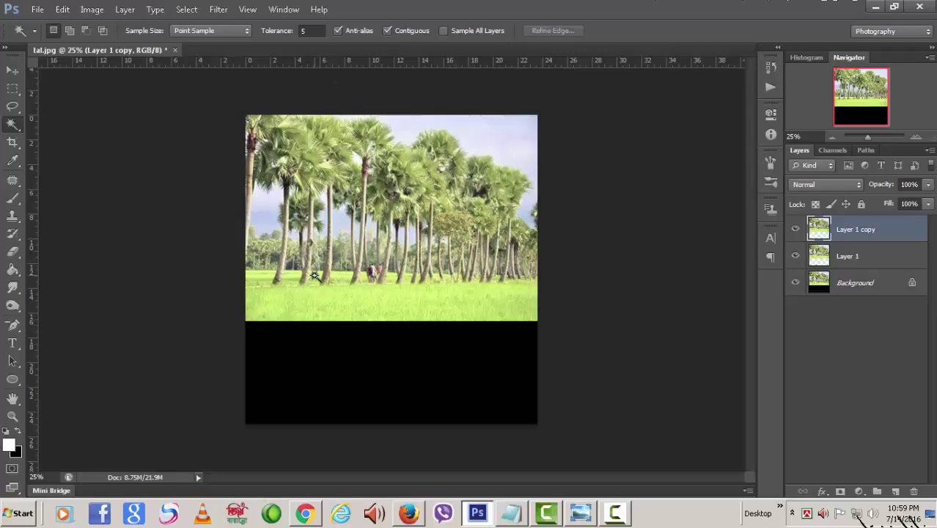
Flip the photo copy down into the black strip as a reflection, then add empty Layer 2
{"action": "key", "text": "ctrl+t"}
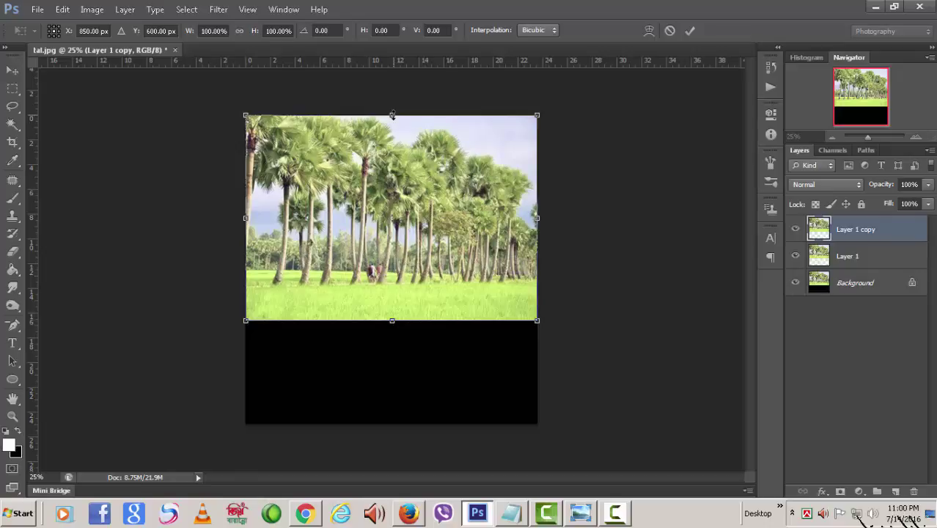
{"action": "mouse_move", "coordinate": [403, 157]}
{"action": "left_mouse_down"}
{"action": "mouse_move", "coordinate": [401, 429]}
{"action": "mouse_move", "coordinate": [393, 423]}
{"action": "left_mouse_up"}
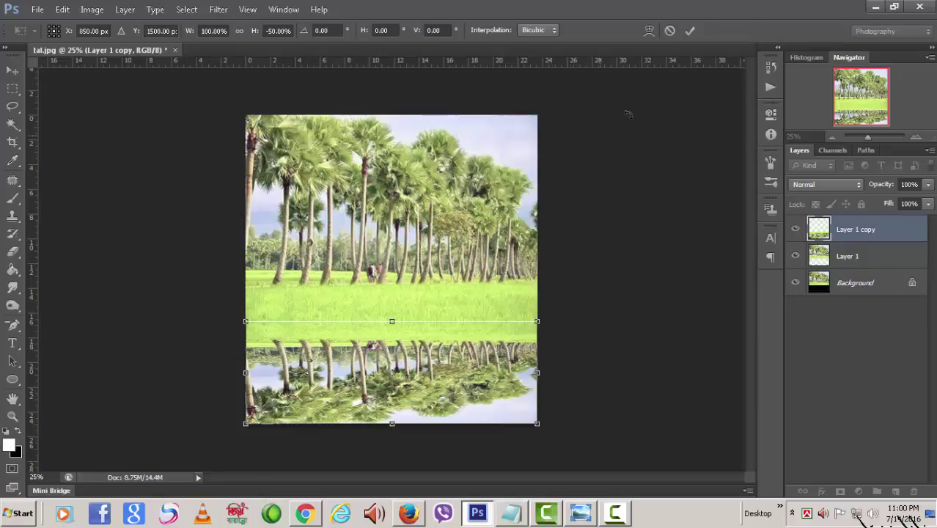
{"action": "left_click", "coordinate": [689, 33]}
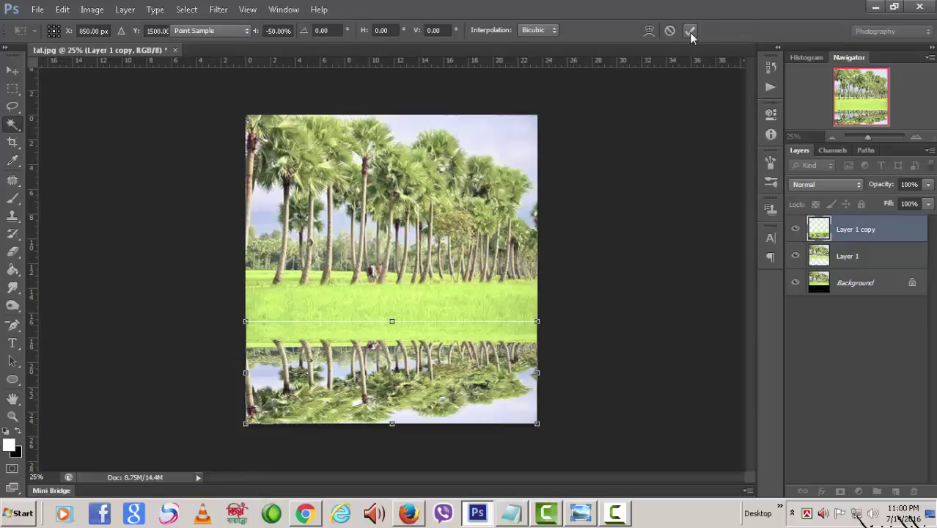
{"action": "left_click", "coordinate": [689, 33]}
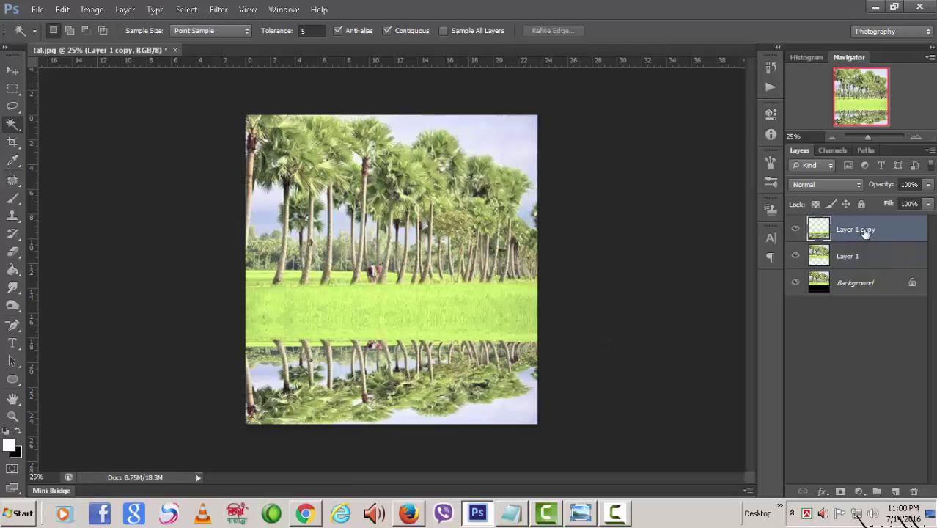
{"action": "left_click", "coordinate": [897, 491]}
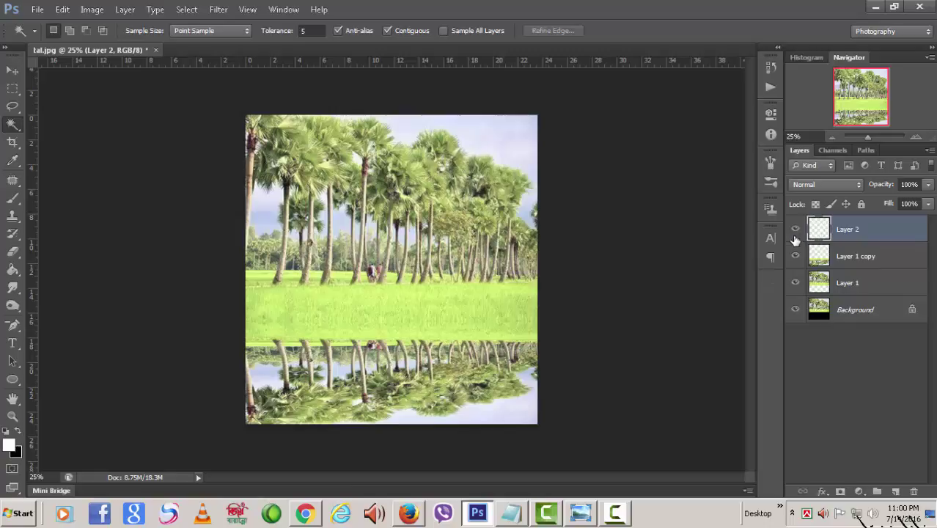
Fill Layer 2 and render a grey Clouds texture over it, then select the Move tool
{"action": "key", "text": "alt+BackSpace"}
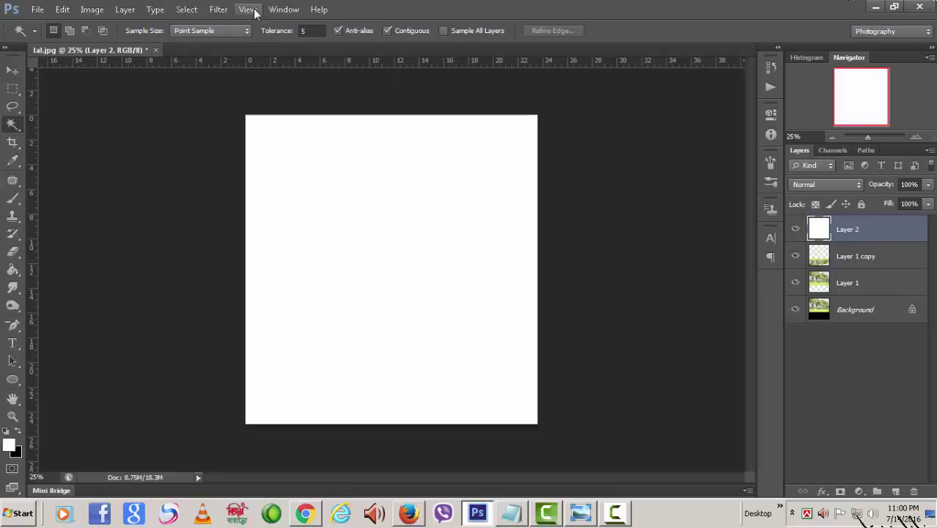
{"action": "left_click", "coordinate": [218, 8]}
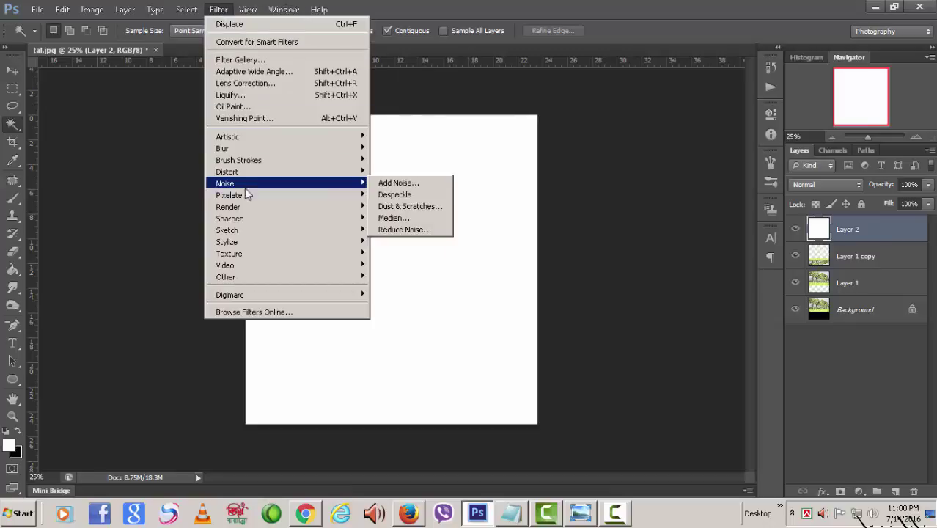
{"action": "mouse_move", "coordinate": [228, 207]}
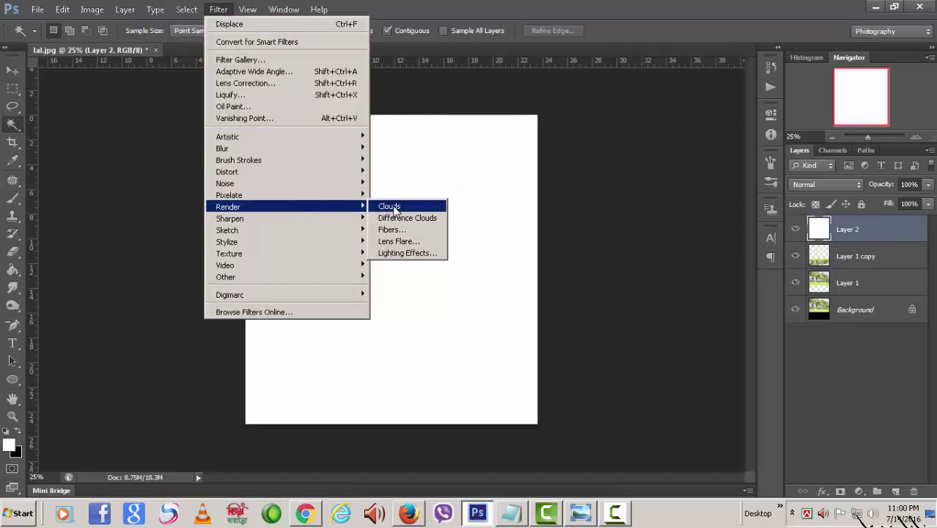
{"action": "left_click", "coordinate": [393, 208]}
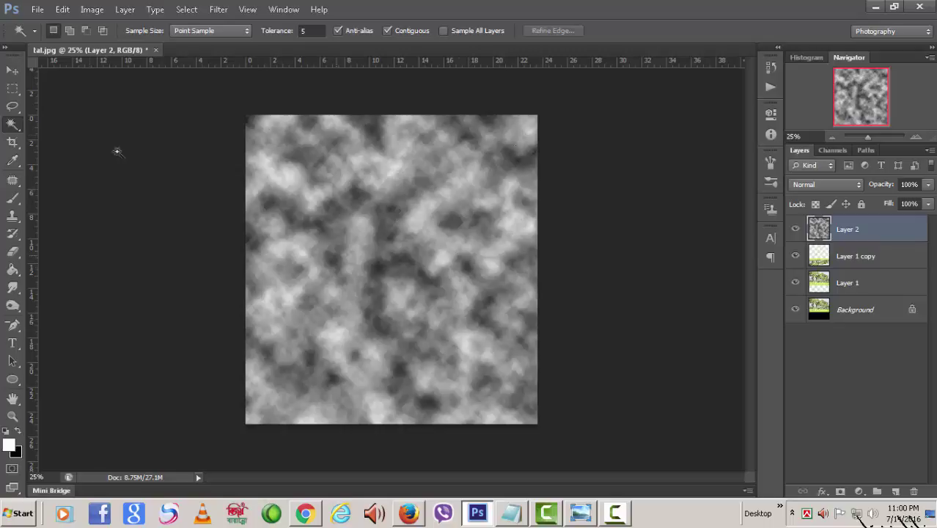
{"action": "left_click", "coordinate": [13, 70]}
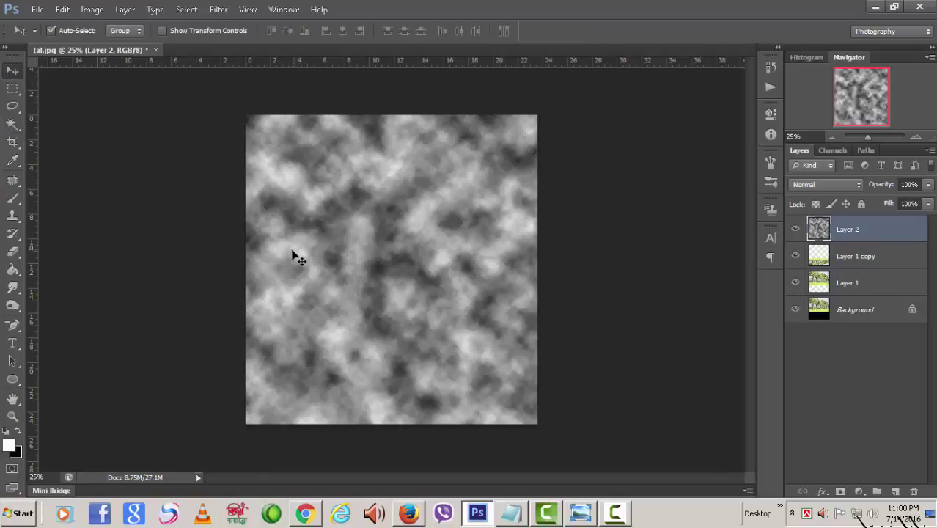
Lighten the clouds with Levels, setting the midtone input value to 2.00
{"action": "key", "text": "ctrl+l"}
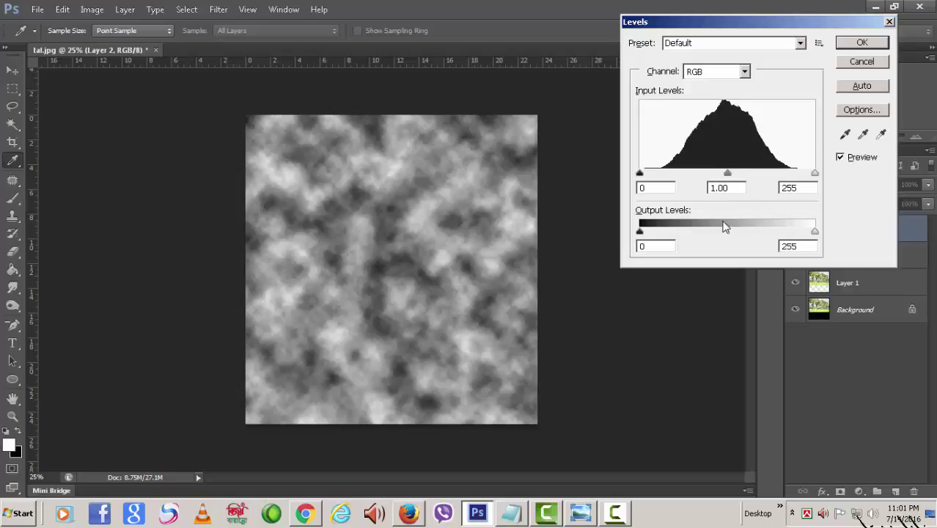
{"action": "key", "text": "BackSpace"}
{"action": "key", "text": "BackSpace"}
{"action": "type", "text": "2"}
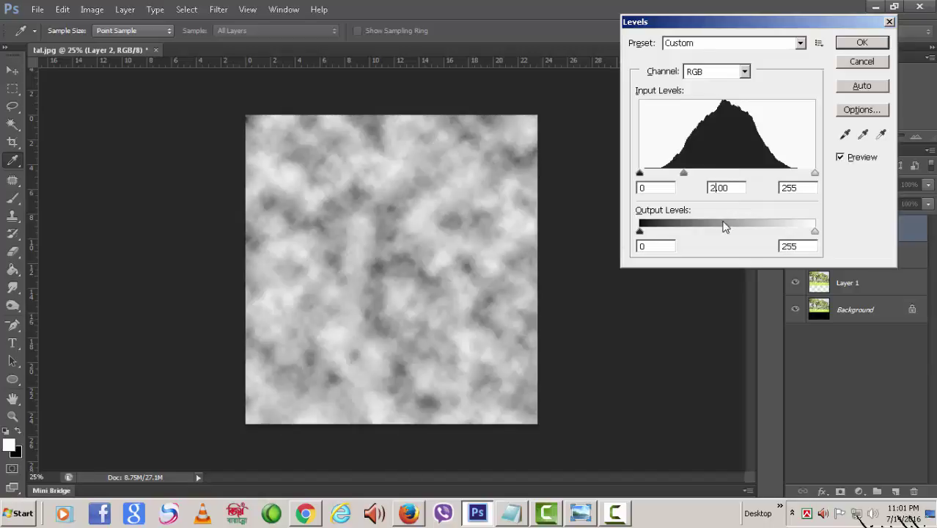
{"action": "left_click", "coordinate": [866, 43]}
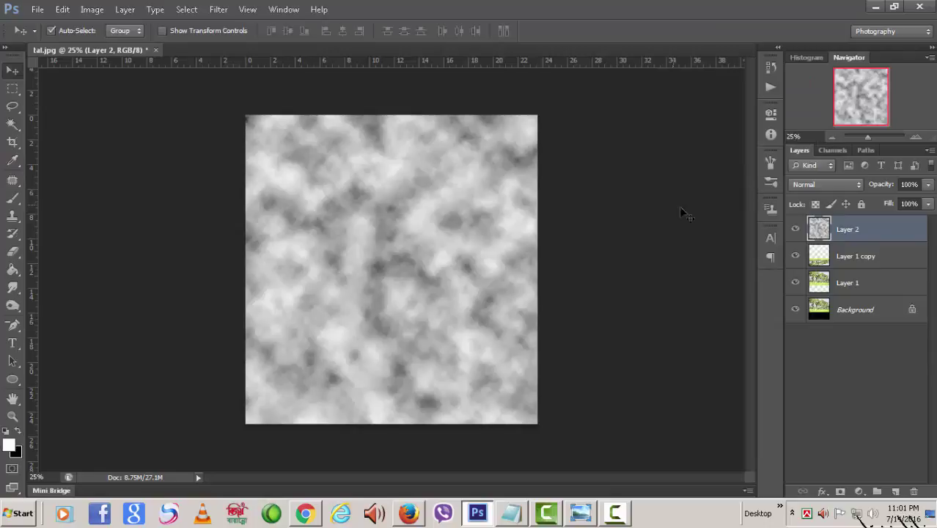
{"action": "left_click", "coordinate": [218, 10]}
{"action": "mouse_move", "coordinate": [227, 172]}
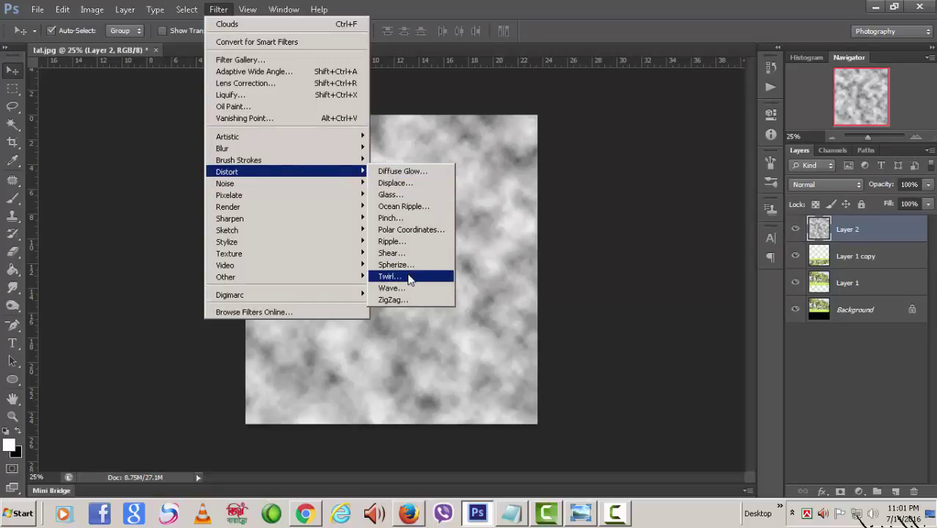
Apply a Twirl distortion with a 206° angle to the cloud texture
{"action": "left_click", "coordinate": [389, 276]}
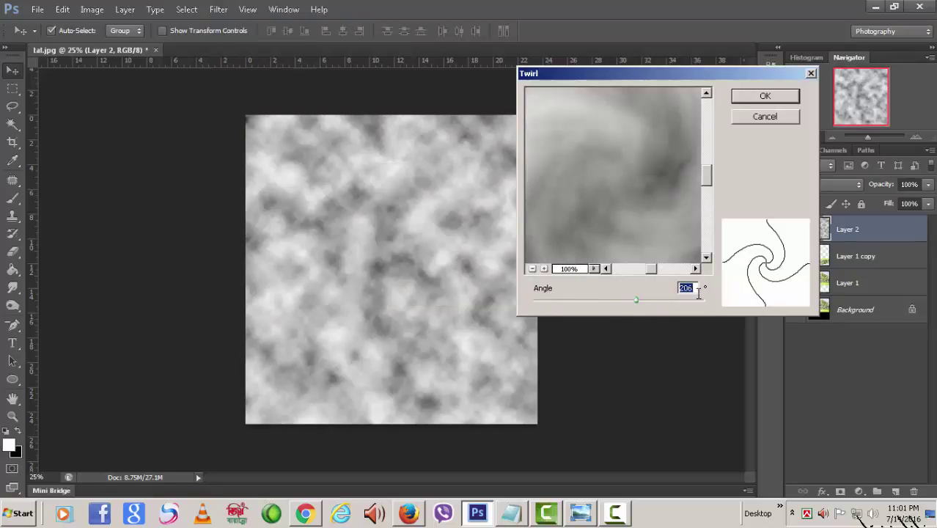
{"action": "left_click", "coordinate": [762, 98]}
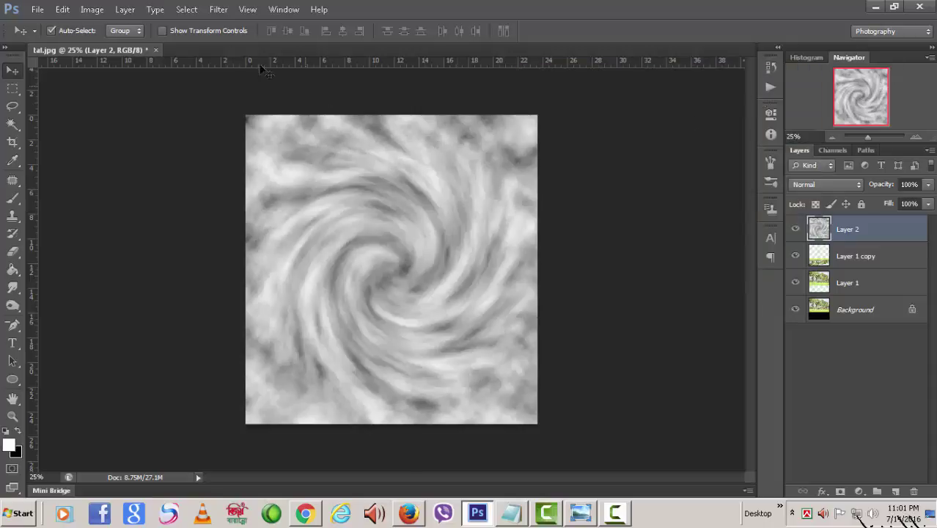
{"action": "left_click", "coordinate": [218, 8]}
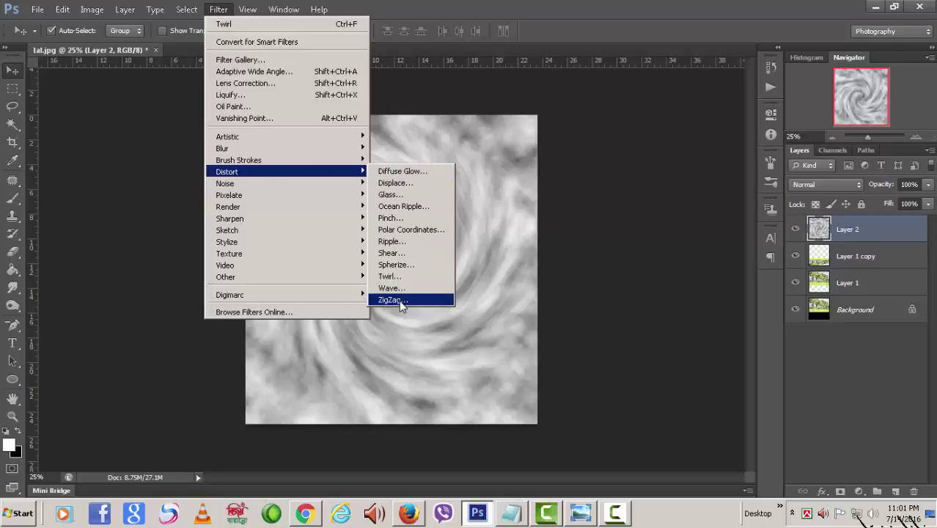
Apply a Pond Ripples ZigZag with Amount 85 and 18 ridges to the twirled clouds
{"action": "left_click", "coordinate": [399, 300]}
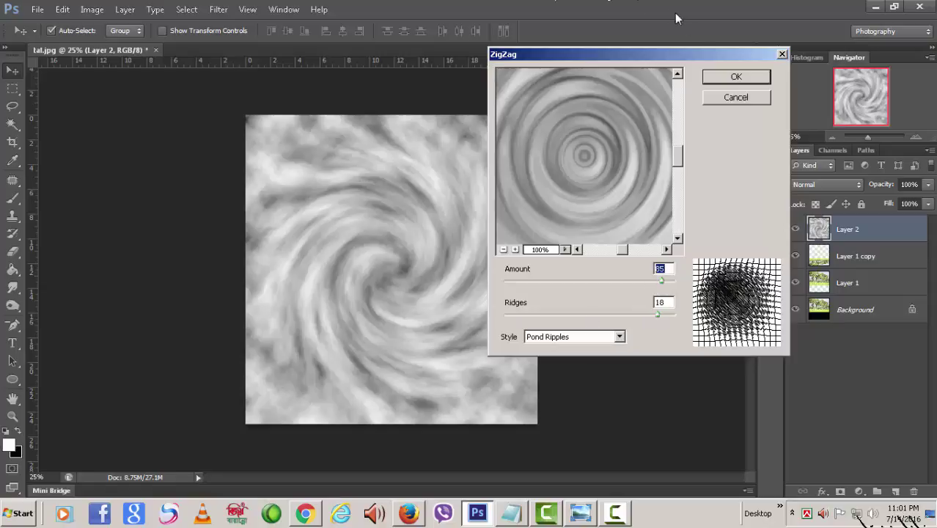
{"action": "left_click", "coordinate": [738, 96]}
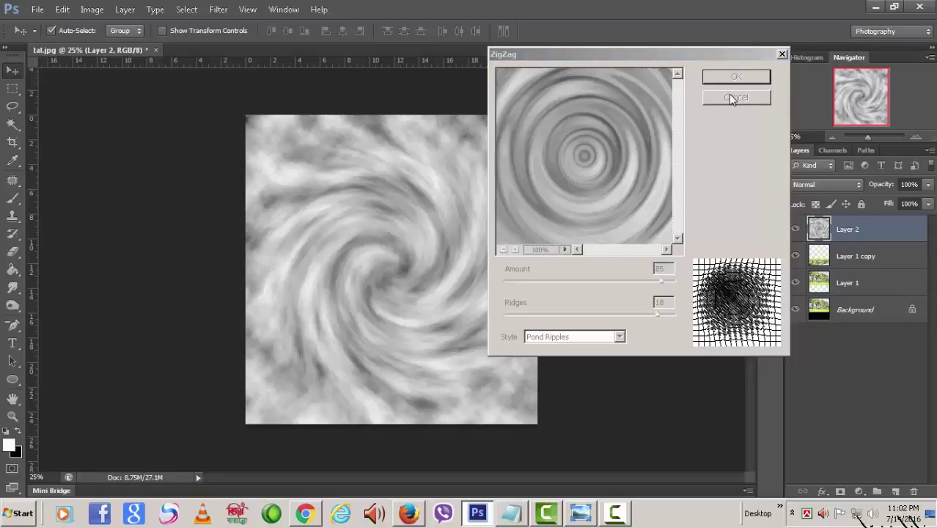
{"action": "left_click", "coordinate": [253, 10]}
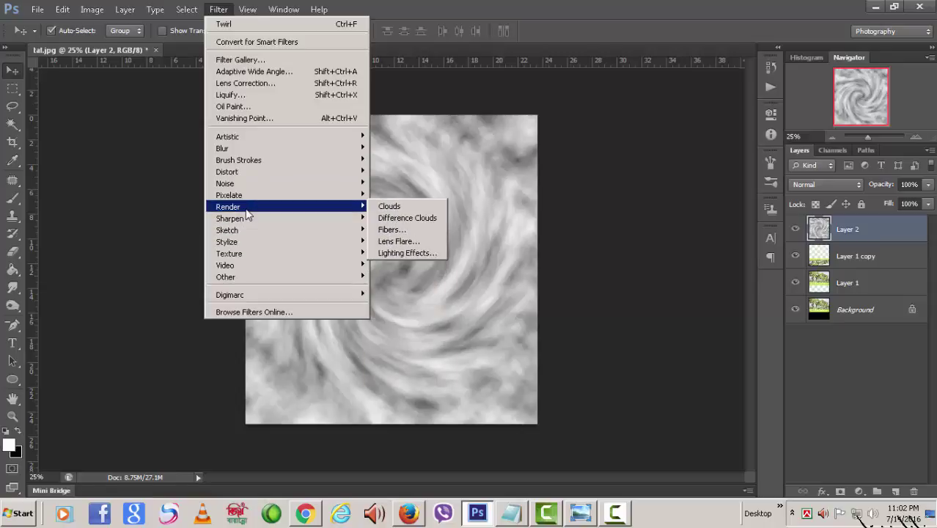
{"action": "mouse_move", "coordinate": [228, 172]}
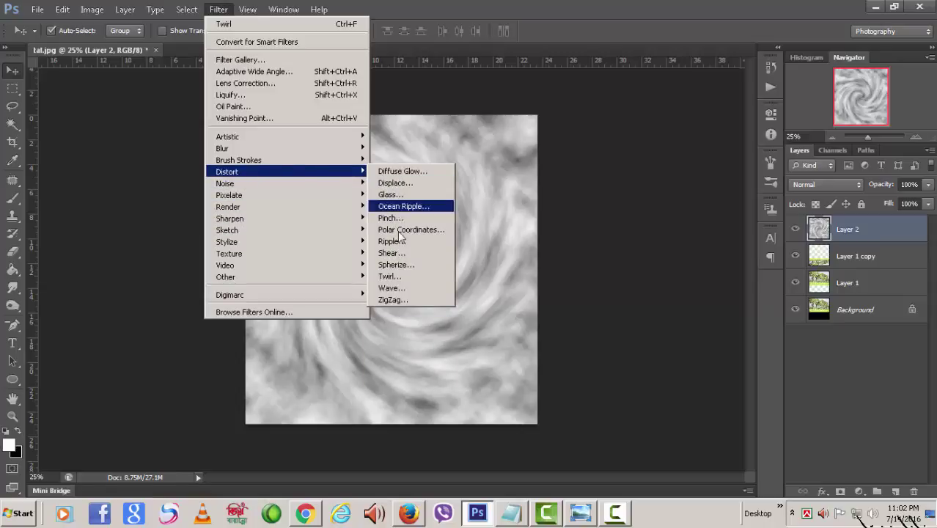
{"action": "left_click", "coordinate": [397, 299]}
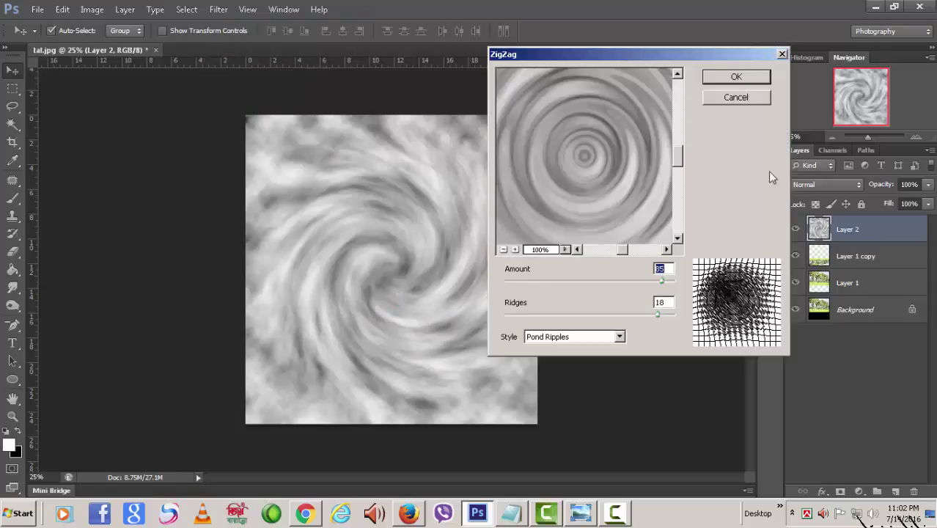
{"action": "left_click", "coordinate": [666, 268]}
{"action": "left_click", "coordinate": [669, 302]}
{"action": "left_click", "coordinate": [736, 78]}
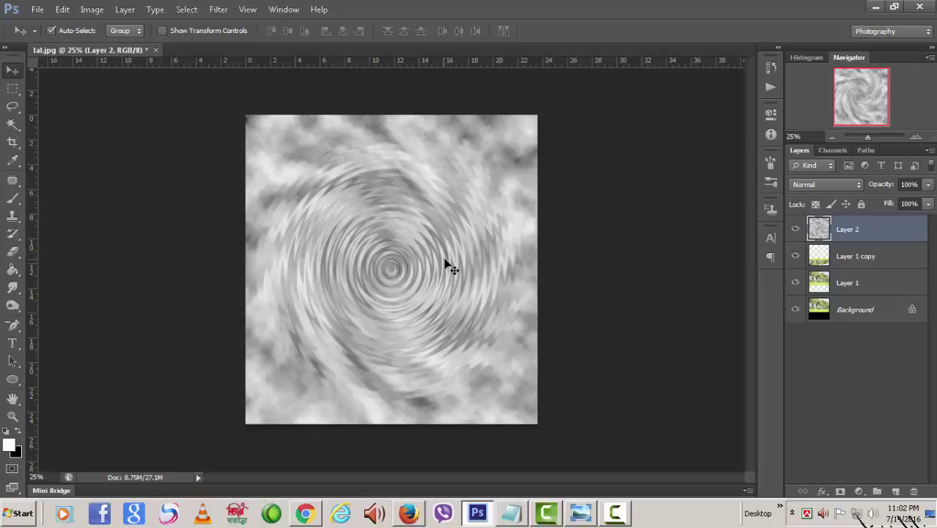
Scale Layer 2's ripples to about 28% height, filling a strip along the canvas bottom
{"action": "key", "text": "ctrl+t"}
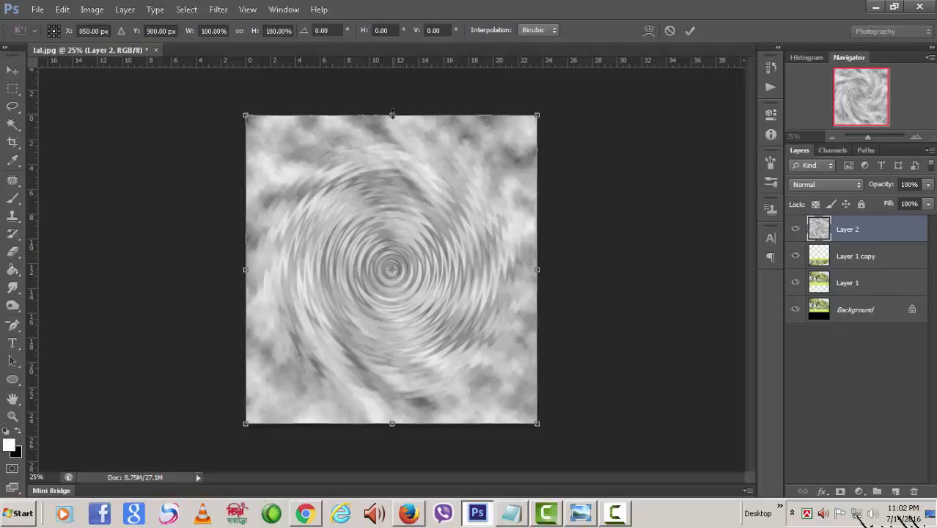
{"action": "mouse_move", "coordinate": [393, 116]}
{"action": "left_mouse_down"}
{"action": "mouse_move", "coordinate": [426, 365]}
{"action": "mouse_move", "coordinate": [422, 336]}
{"action": "left_mouse_up"}
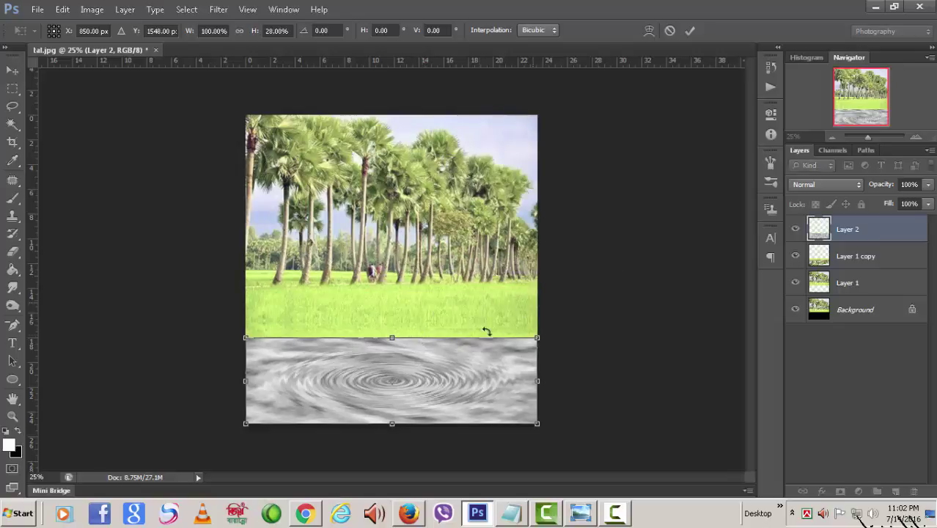
{"action": "left_click", "coordinate": [690, 31]}
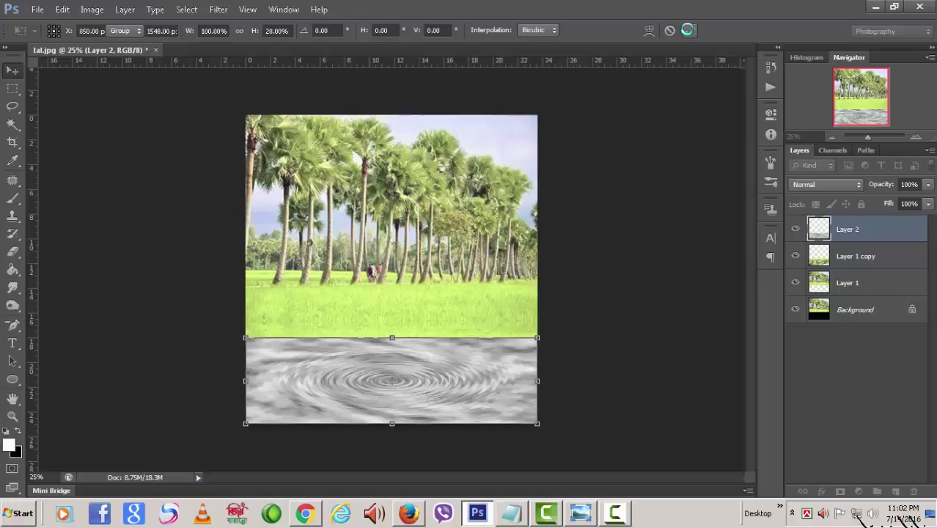
{"action": "left_click", "coordinate": [687, 30]}
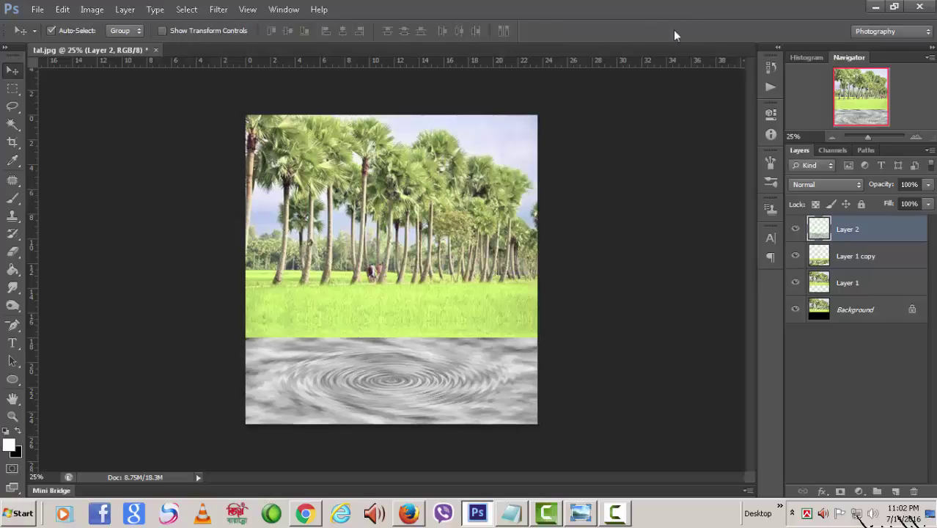
Apply a Perspective transform that spreads the ripple strip's bottom corners far outward
{"action": "left_click", "coordinate": [63, 9]}
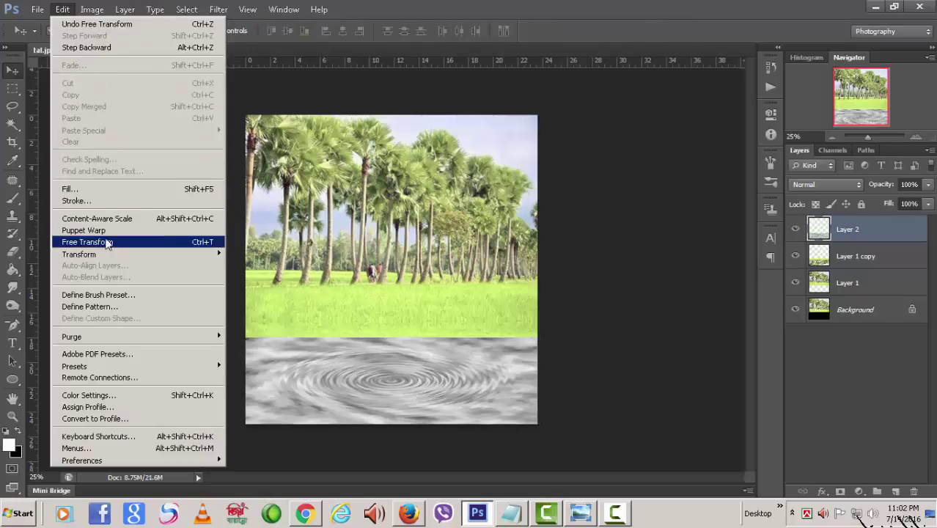
{"action": "mouse_move", "coordinate": [80, 254]}
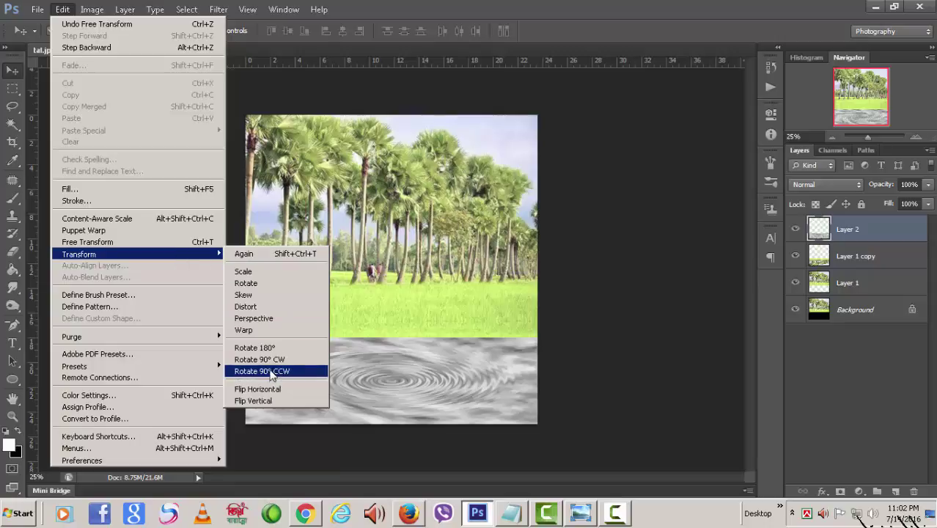
{"action": "left_click", "coordinate": [269, 318]}
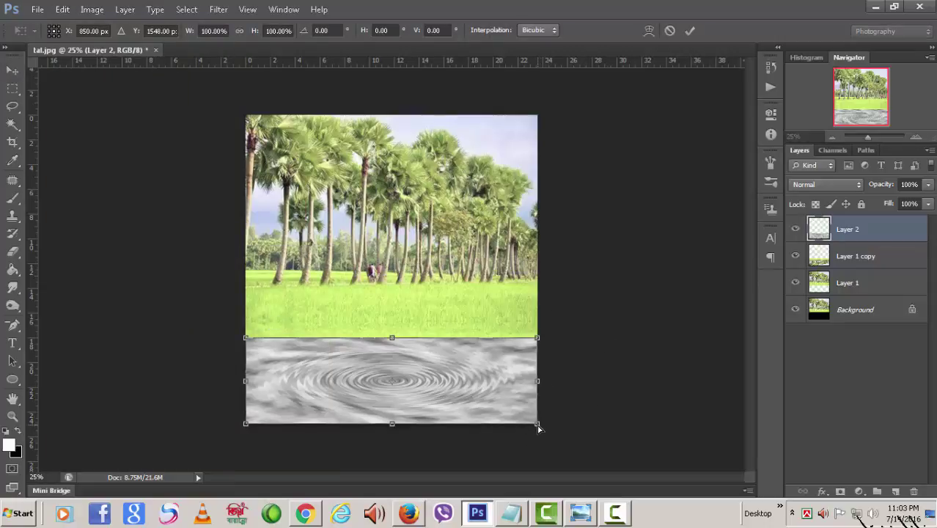
{"action": "mouse_move", "coordinate": [541, 429]}
{"action": "left_mouse_down"}
{"action": "mouse_move", "coordinate": [642, 389]}
{"action": "mouse_move", "coordinate": [593, 387]}
{"action": "left_mouse_up"}
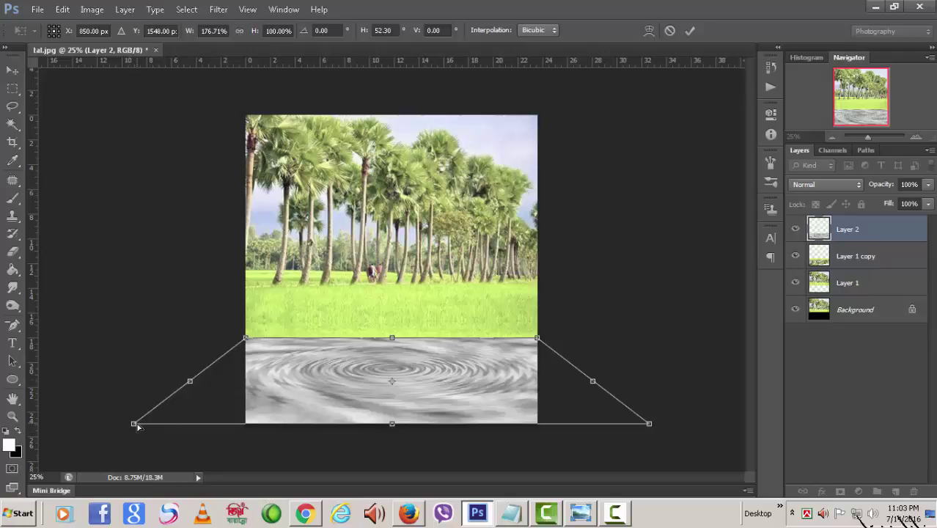
{"action": "left_click_drag", "start_coordinate": [135, 426], "coordinate": [102, 418]}
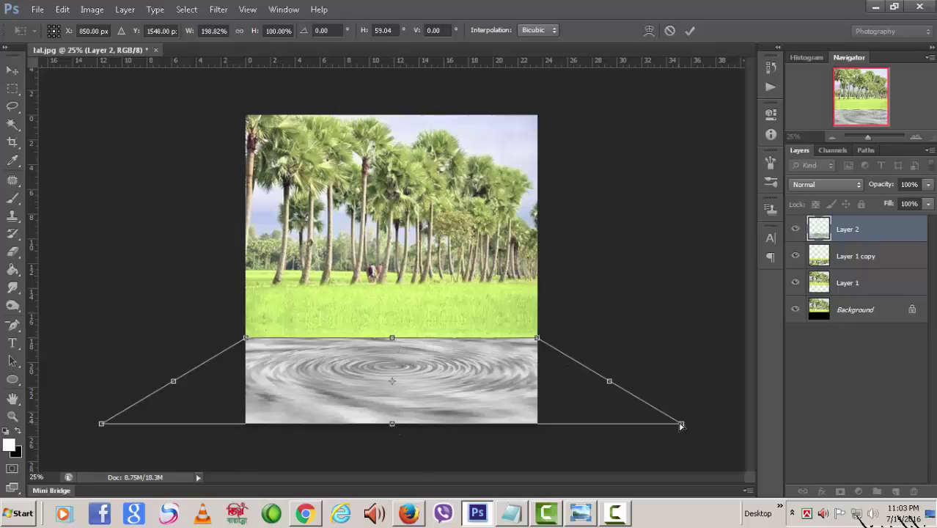
{"action": "left_click_drag", "start_coordinate": [682, 426], "coordinate": [713, 423]}
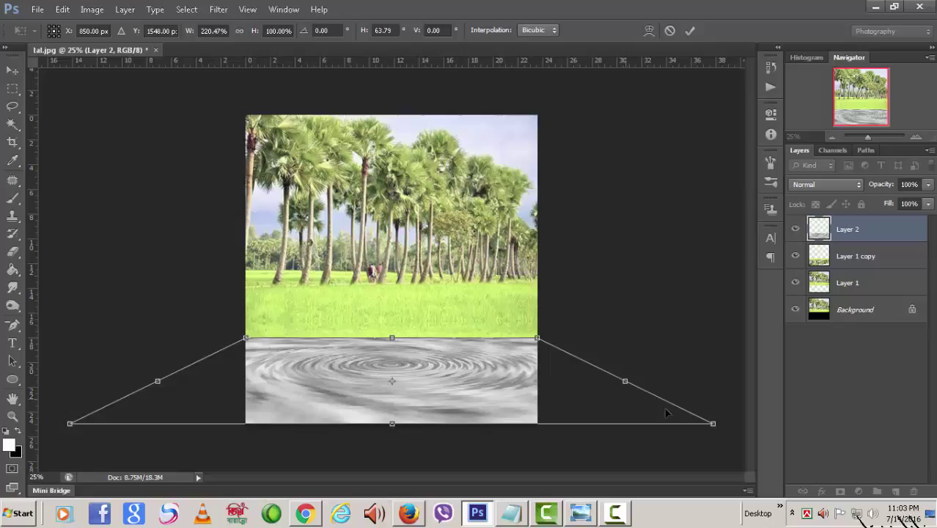
{"action": "left_click_drag", "start_coordinate": [713, 425], "coordinate": [727, 424]}
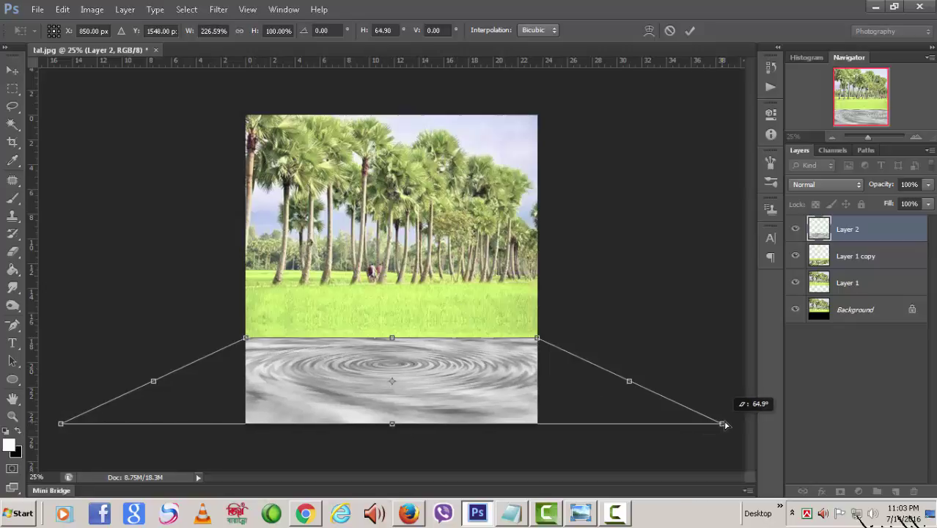
{"action": "left_click", "coordinate": [689, 32]}
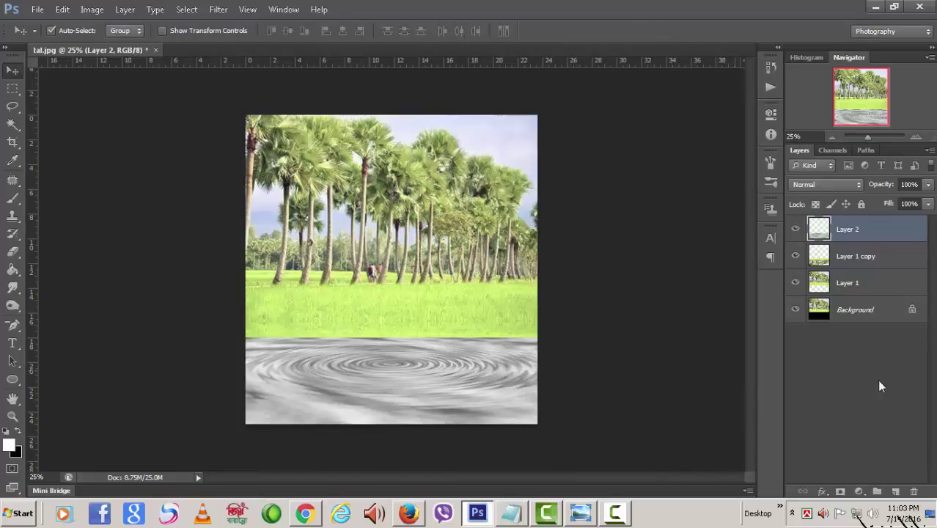
Marquee-select the whole picture, crop the document to it, and deselect
{"action": "left_click", "coordinate": [13, 88]}
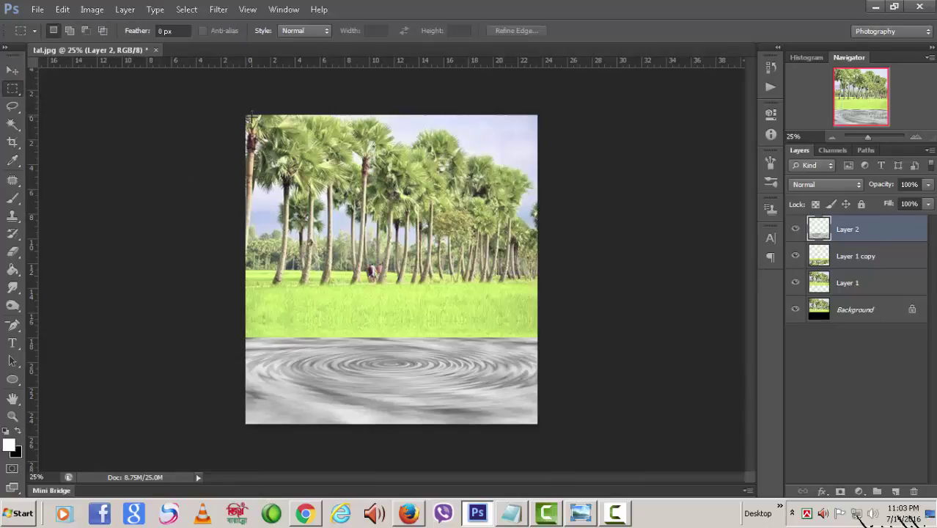
{"action": "left_click_drag", "start_coordinate": [246, 115], "coordinate": [539, 422]}
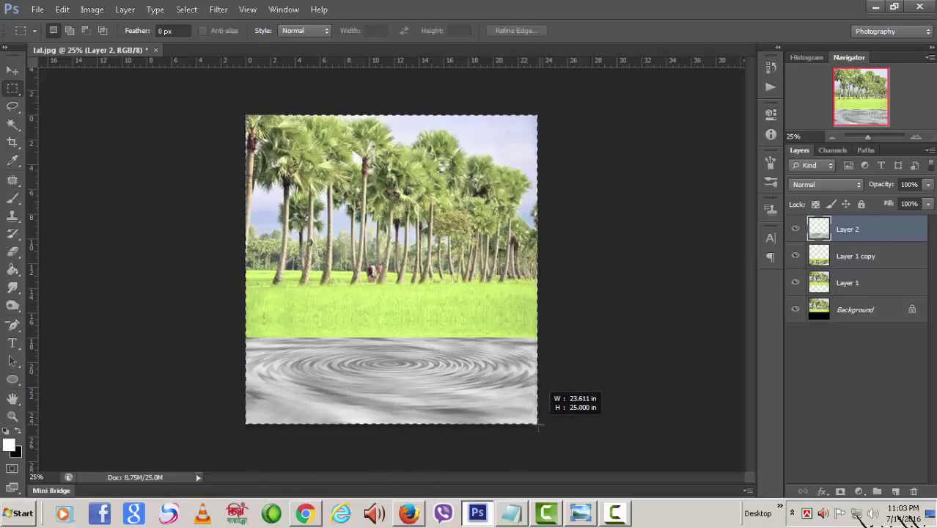
{"action": "left_click_drag", "start_coordinate": [539, 422], "coordinate": [539, 423]}
{"action": "left_click", "coordinate": [92, 10]}
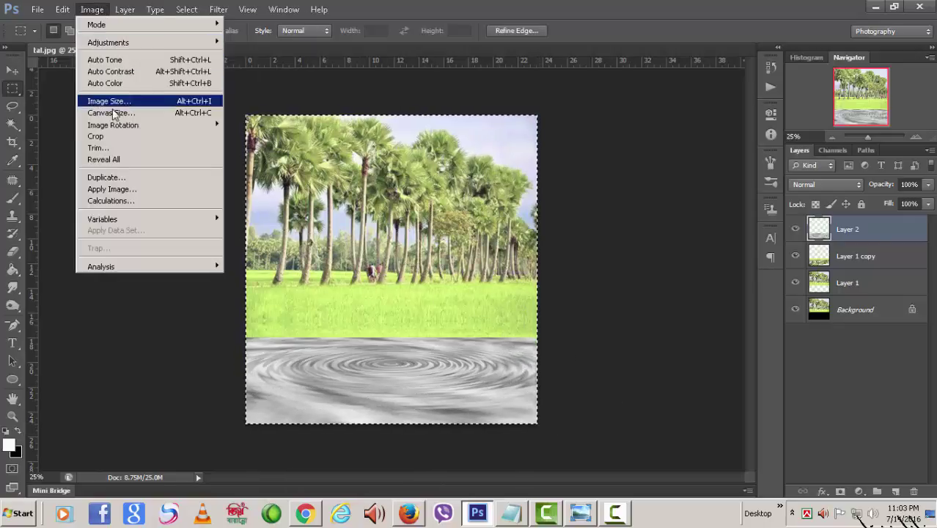
{"action": "left_click", "coordinate": [108, 137]}
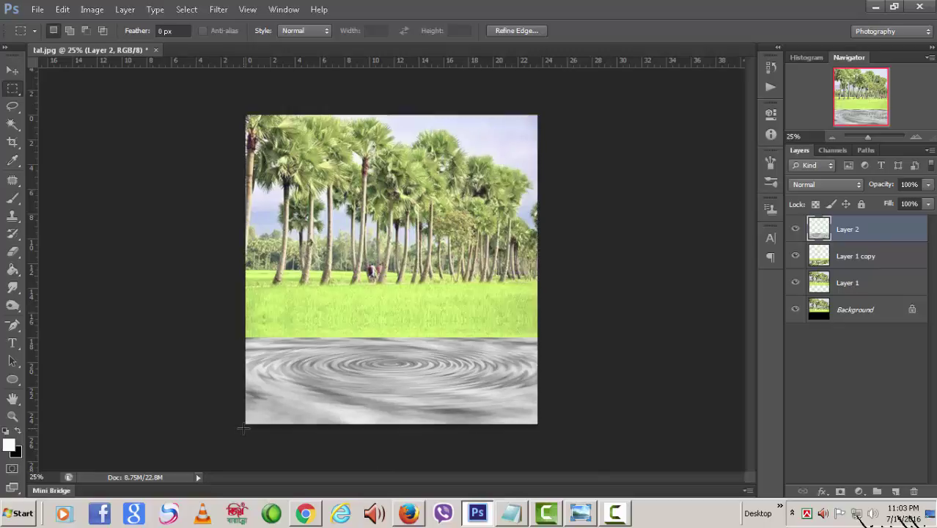
{"action": "key", "text": "ctrl+d"}
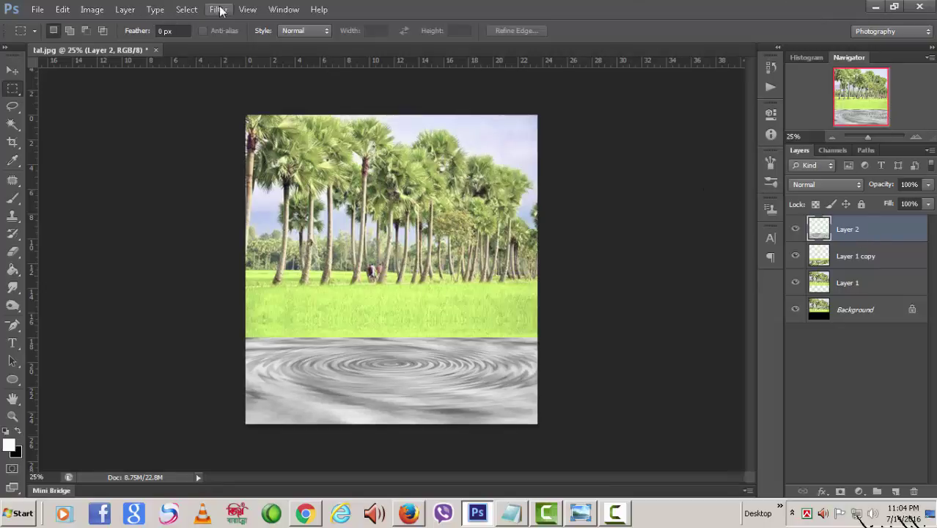
Duplicate the ripple layer Layer 2 into a new document named displacement
{"action": "left_click", "coordinate": [125, 9]}
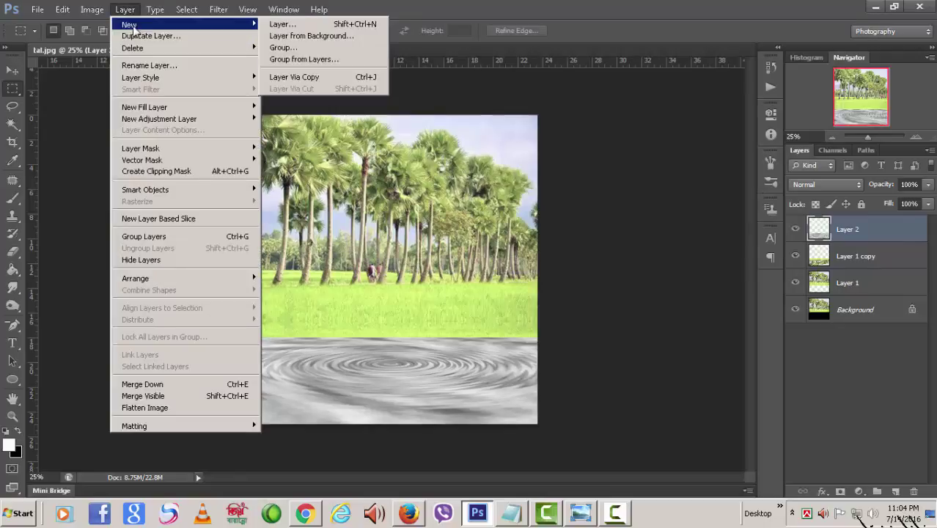
{"action": "left_click", "coordinate": [140, 36]}
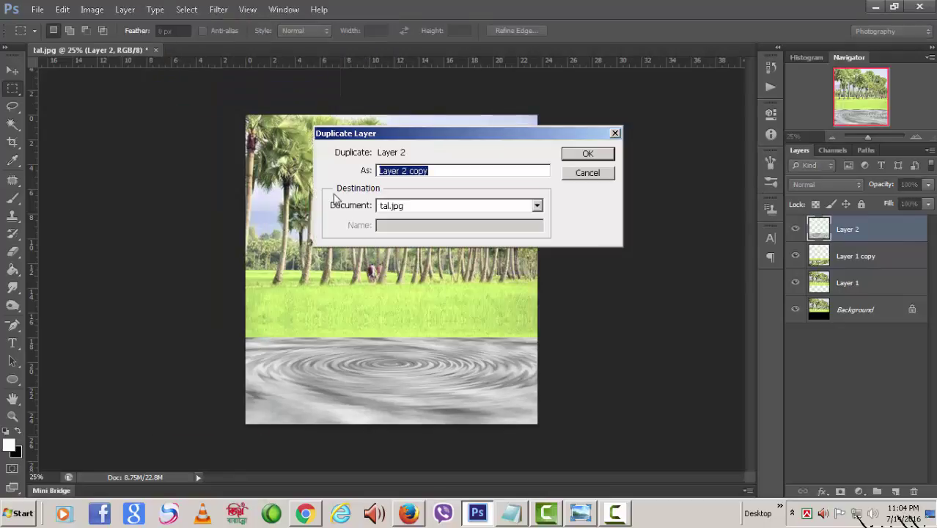
{"action": "left_click", "coordinate": [537, 206]}
{"action": "left_click", "coordinate": [433, 232]}
{"action": "type", "text": "displacement"}
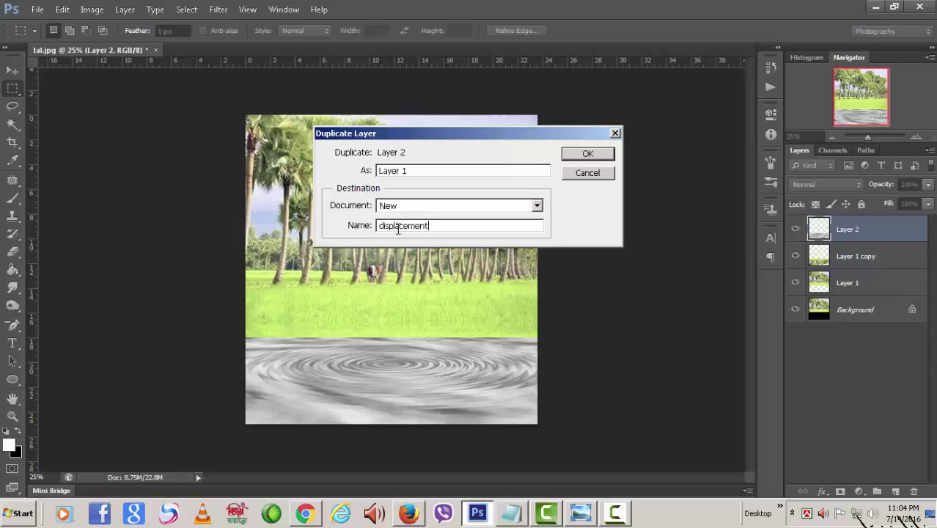
{"action": "left_click", "coordinate": [593, 153]}
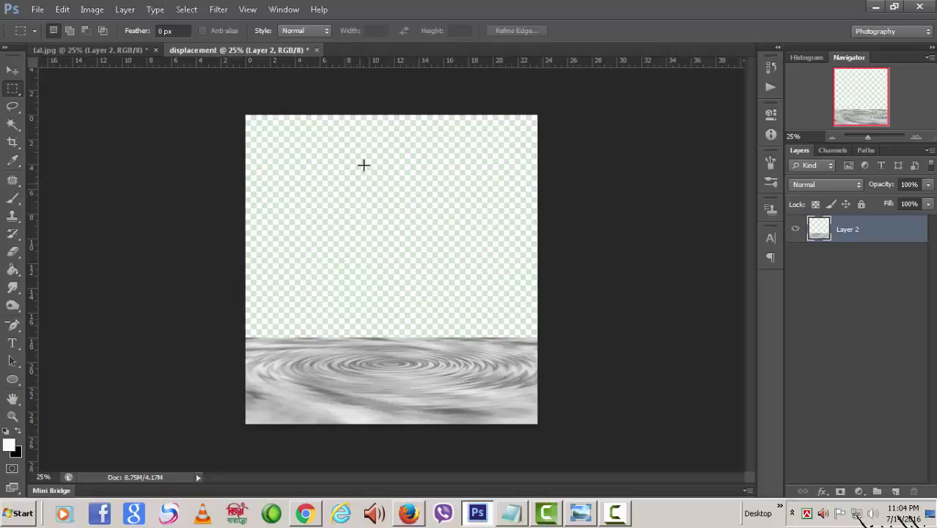
Save the new document as displacement.psd on the Desktop with maximum compatibility, then close it
{"action": "left_click", "coordinate": [37, 9]}
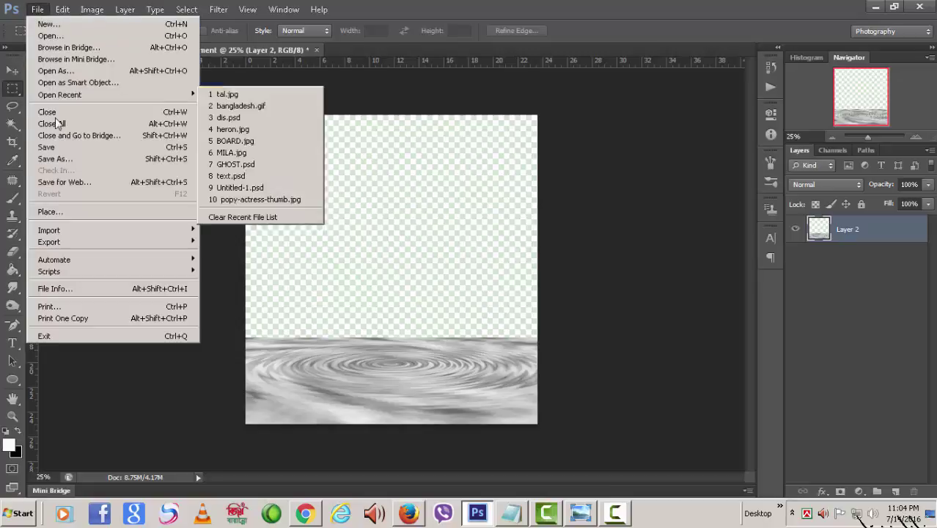
{"action": "left_click", "coordinate": [59, 148]}
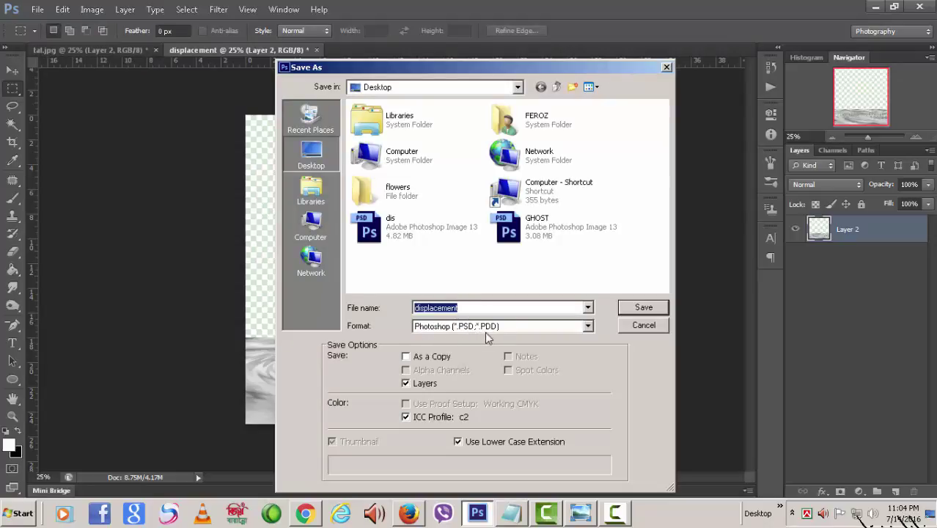
{"action": "left_click", "coordinate": [638, 307]}
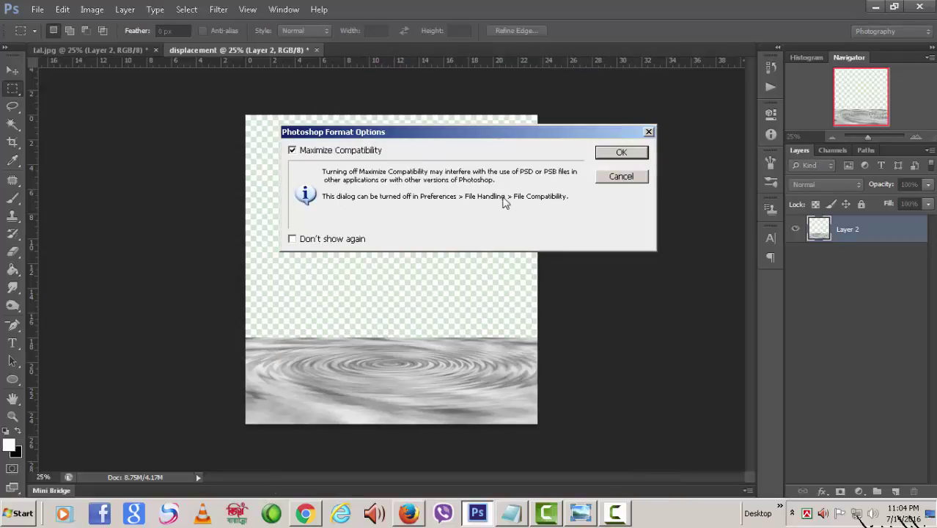
{"action": "left_click", "coordinate": [621, 154]}
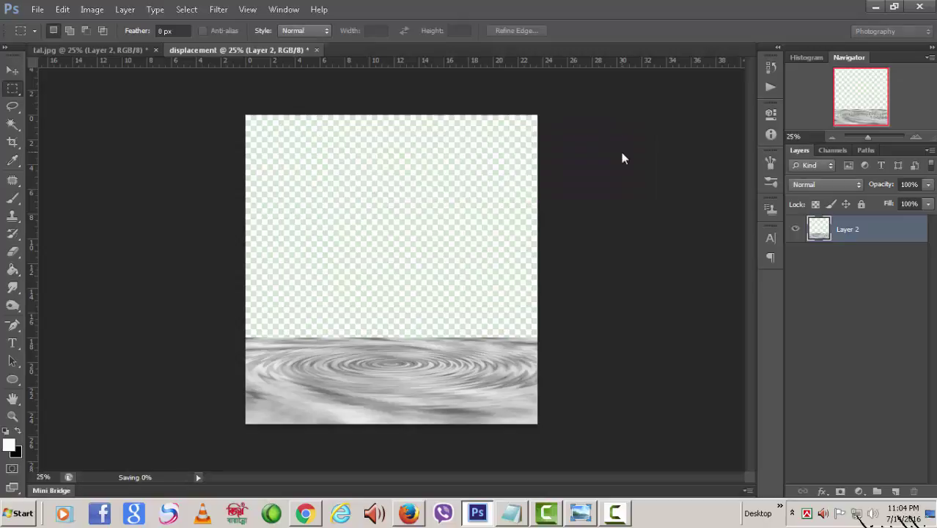
{"action": "left_click", "coordinate": [326, 50]}
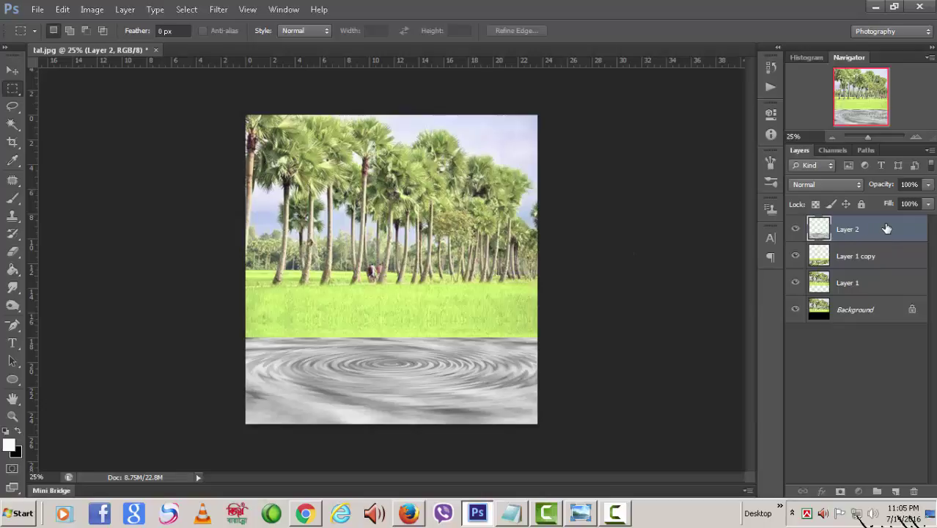
Move Layer 2 beneath both tree layers, then select Layer 1 copy with the Move tool
{"action": "left_click_drag", "start_coordinate": [882, 228], "coordinate": [895, 283]}
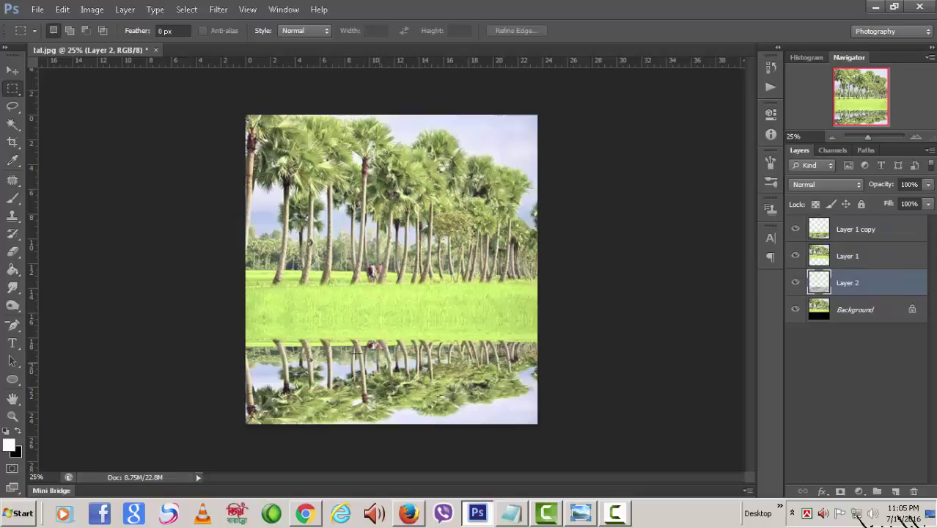
{"action": "left_click", "coordinate": [892, 229]}
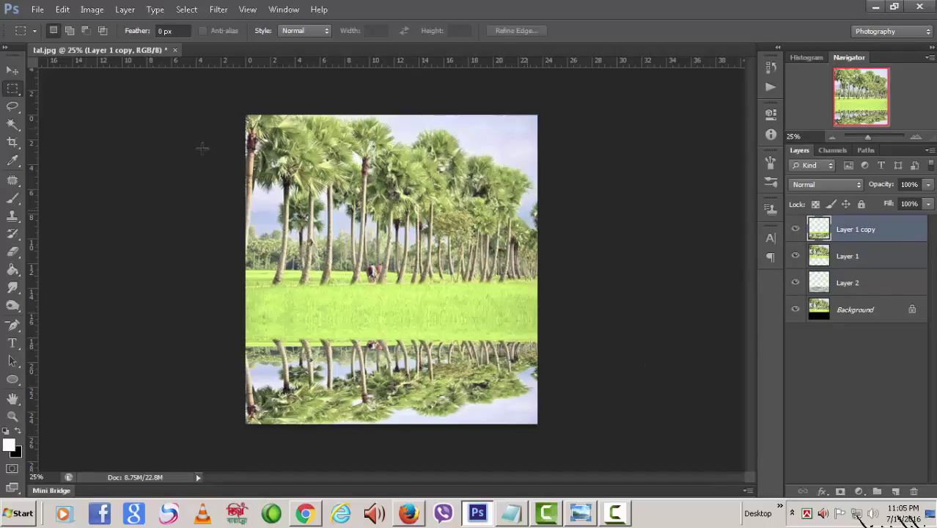
{"action": "left_click", "coordinate": [11, 70]}
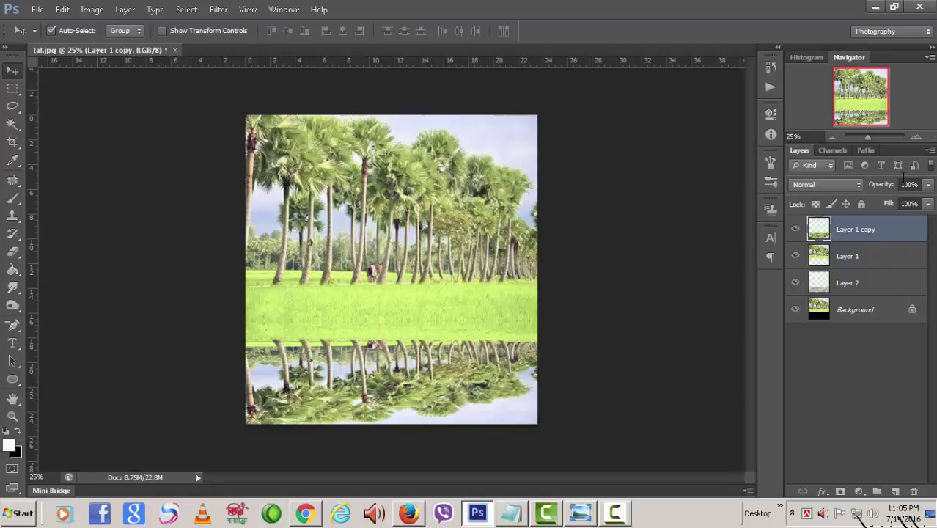
Apply Displace with horizontal scale 5, vertical 50 and repeated edge pixels, using displacement.psd as the map
{"action": "left_click", "coordinate": [218, 10]}
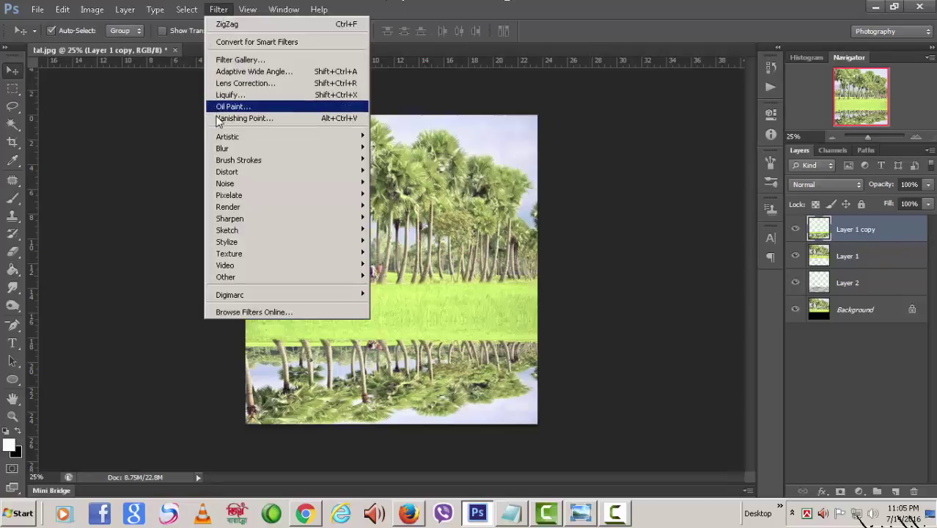
{"action": "mouse_move", "coordinate": [286, 172]}
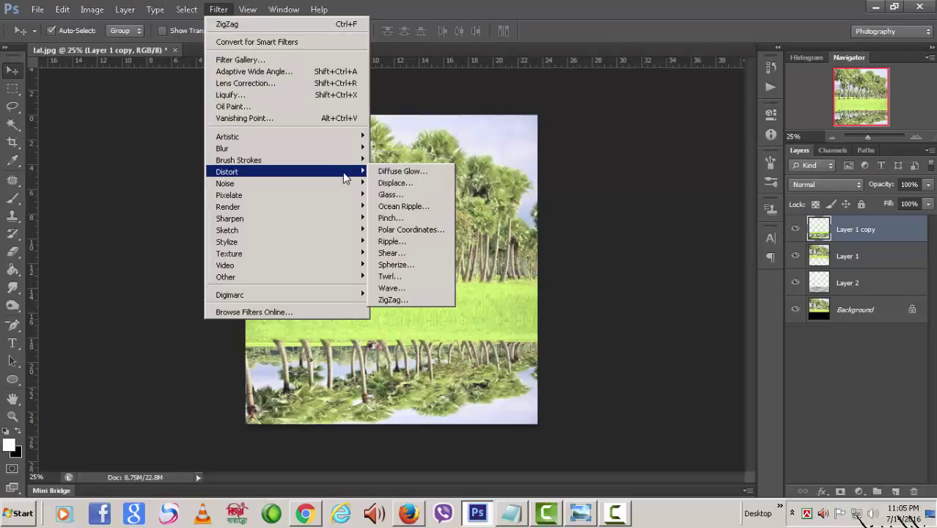
{"action": "left_click", "coordinate": [394, 184]}
{"action": "type", "text": "5"}
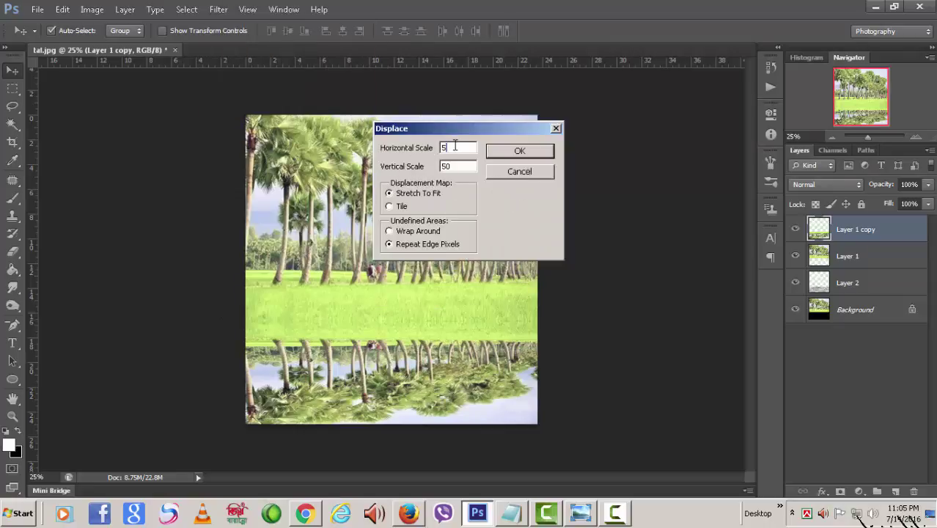
{"action": "left_click", "coordinate": [457, 166]}
{"action": "left_click", "coordinate": [389, 248]}
{"action": "left_click", "coordinate": [513, 154]}
{"action": "left_click", "coordinate": [457, 168]}
{"action": "left_click", "coordinate": [519, 154]}
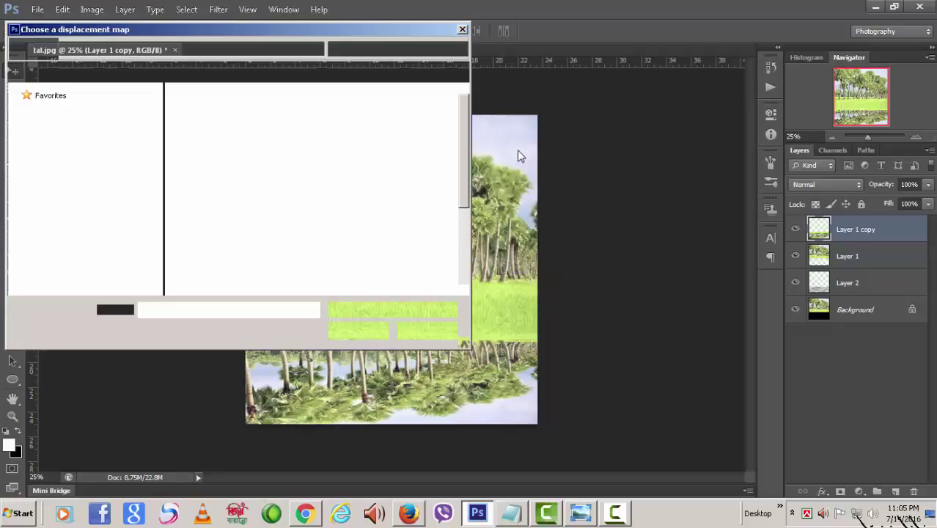
{"action": "left_click_drag", "start_coordinate": [462, 178], "coordinate": [455, 244]}
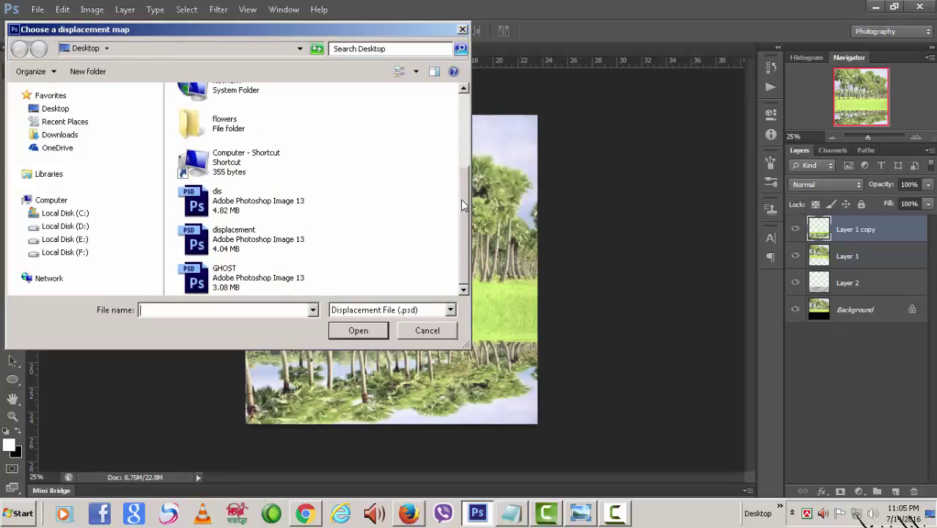
{"action": "left_click", "coordinate": [221, 242]}
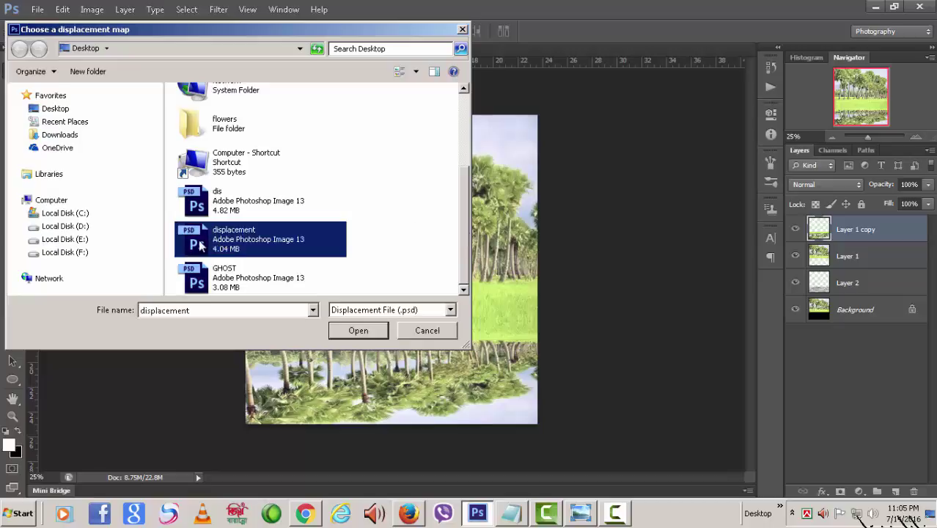
{"action": "left_click", "coordinate": [359, 331]}
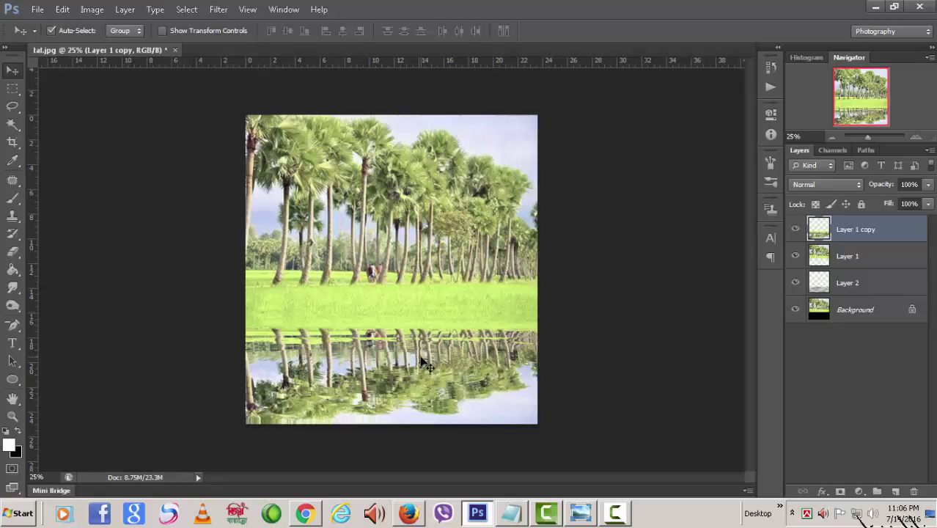
{"action": "key", "text": "ctrl+plus"}
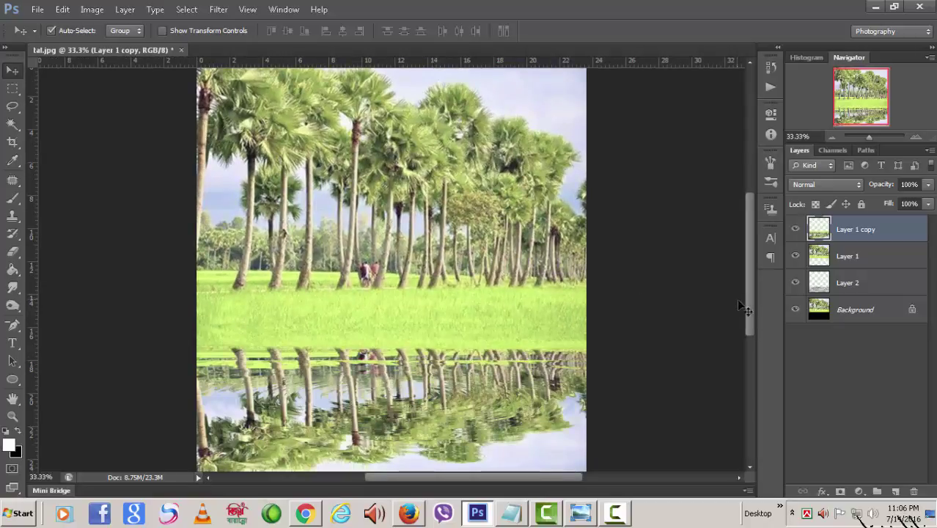
{"action": "left_click_drag", "start_coordinate": [751, 317], "coordinate": [759, 340]}
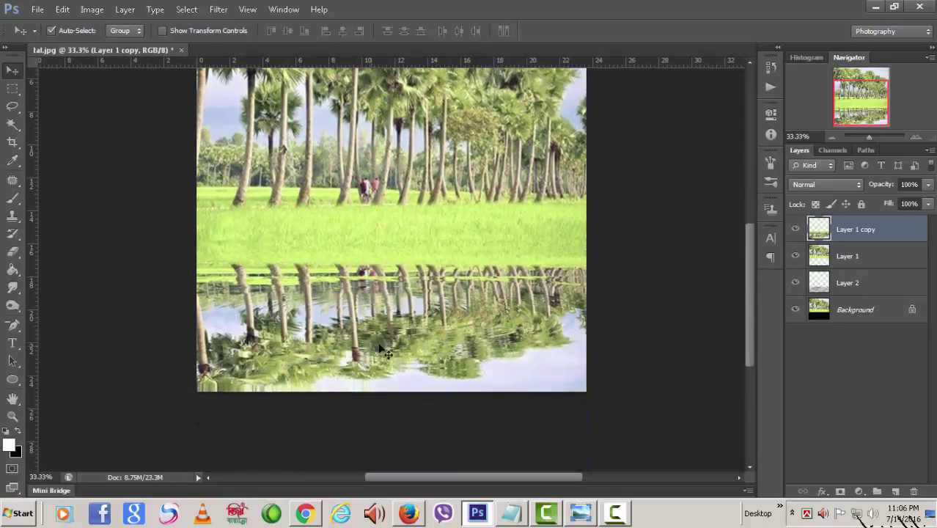
{"action": "left_click_drag", "start_coordinate": [748, 355], "coordinate": [741, 325]}
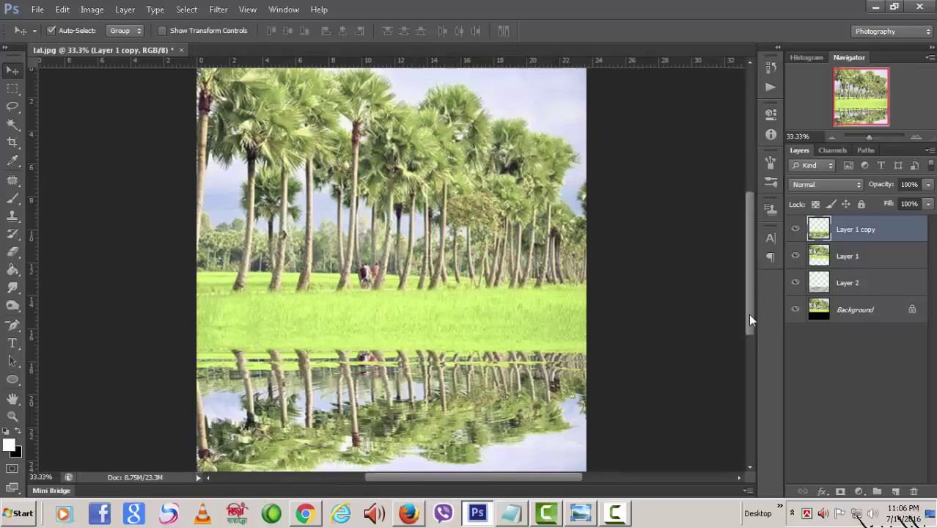
{"action": "mouse_move", "coordinate": [749, 316]}
{"action": "left_mouse_down"}
{"action": "mouse_move", "coordinate": [750, 332]}
{"action": "mouse_move", "coordinate": [740, 255]}
{"action": "mouse_move", "coordinate": [737, 310]}
{"action": "left_mouse_up"}
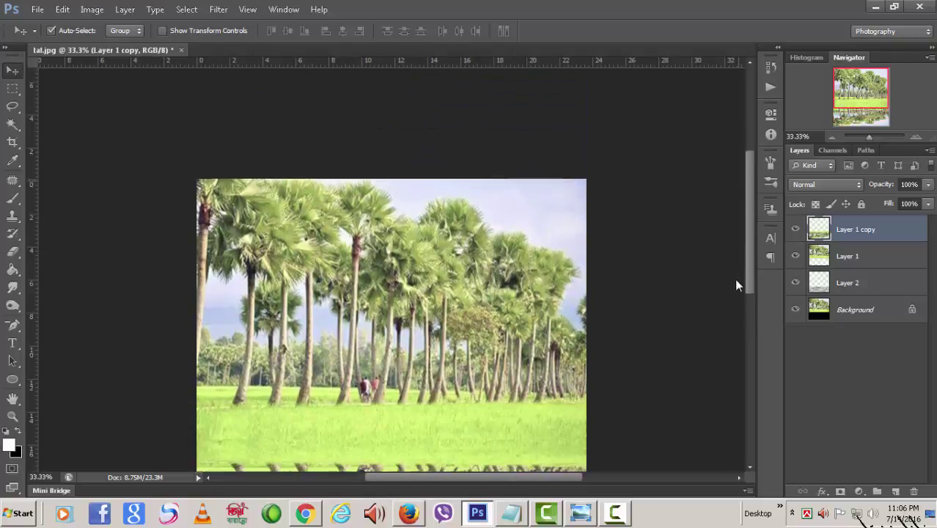